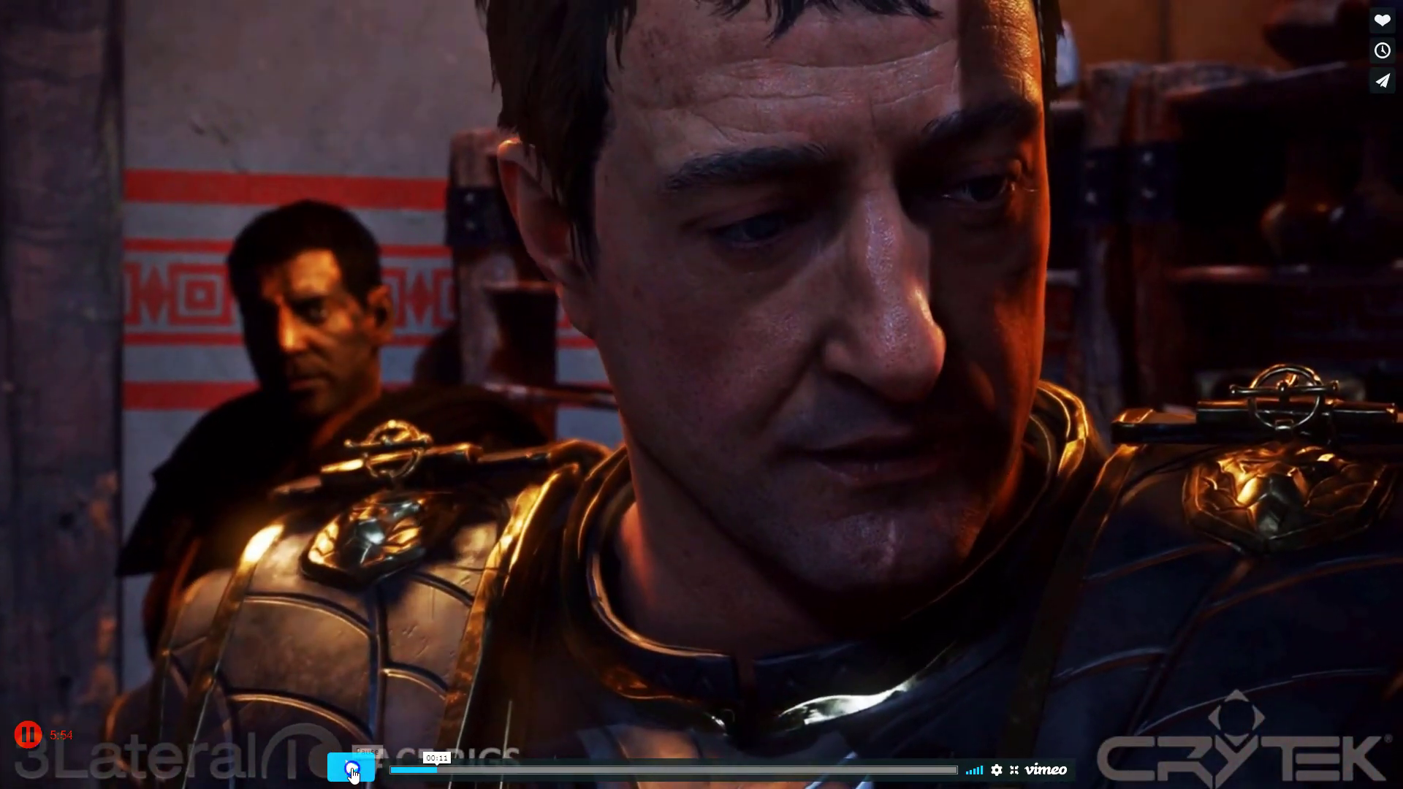
- Leave the full-screen view of the paused Ryse: Son of Rome face rigs video and look over its project page
left_click(514, 742)
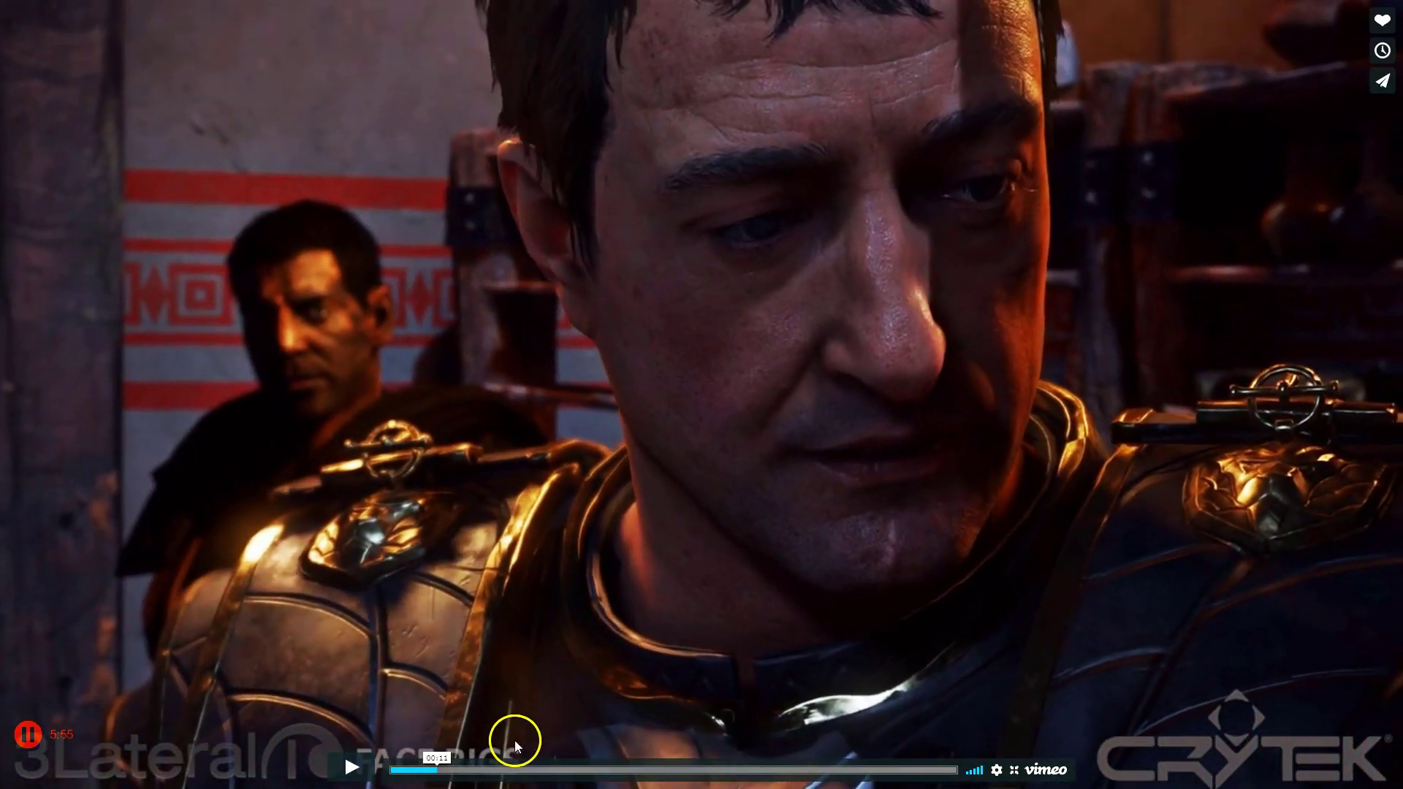
left_click(1012, 770)
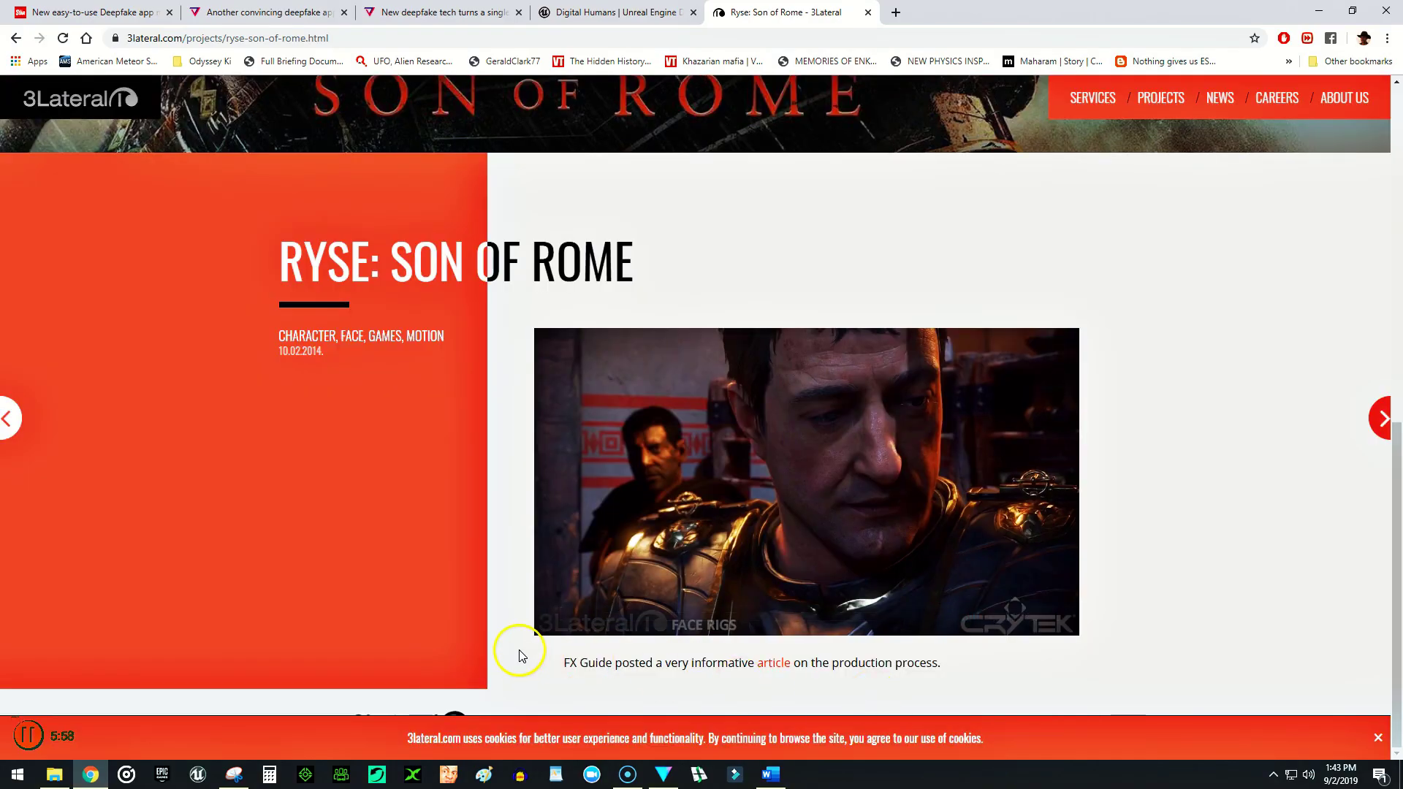
scroll(520, 655, "up", 1)
scroll(555, 649, "down", 1)
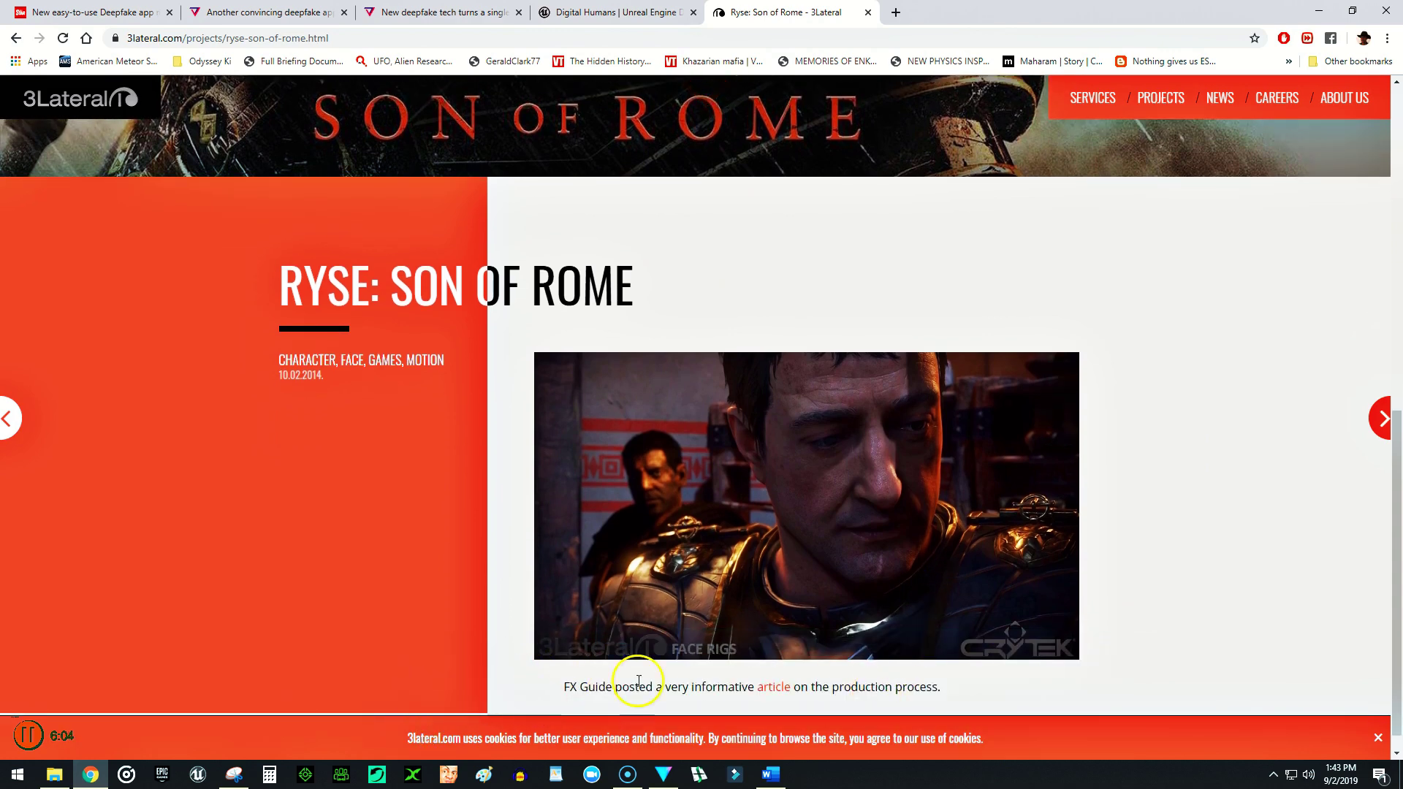
mouse_move(773, 643)
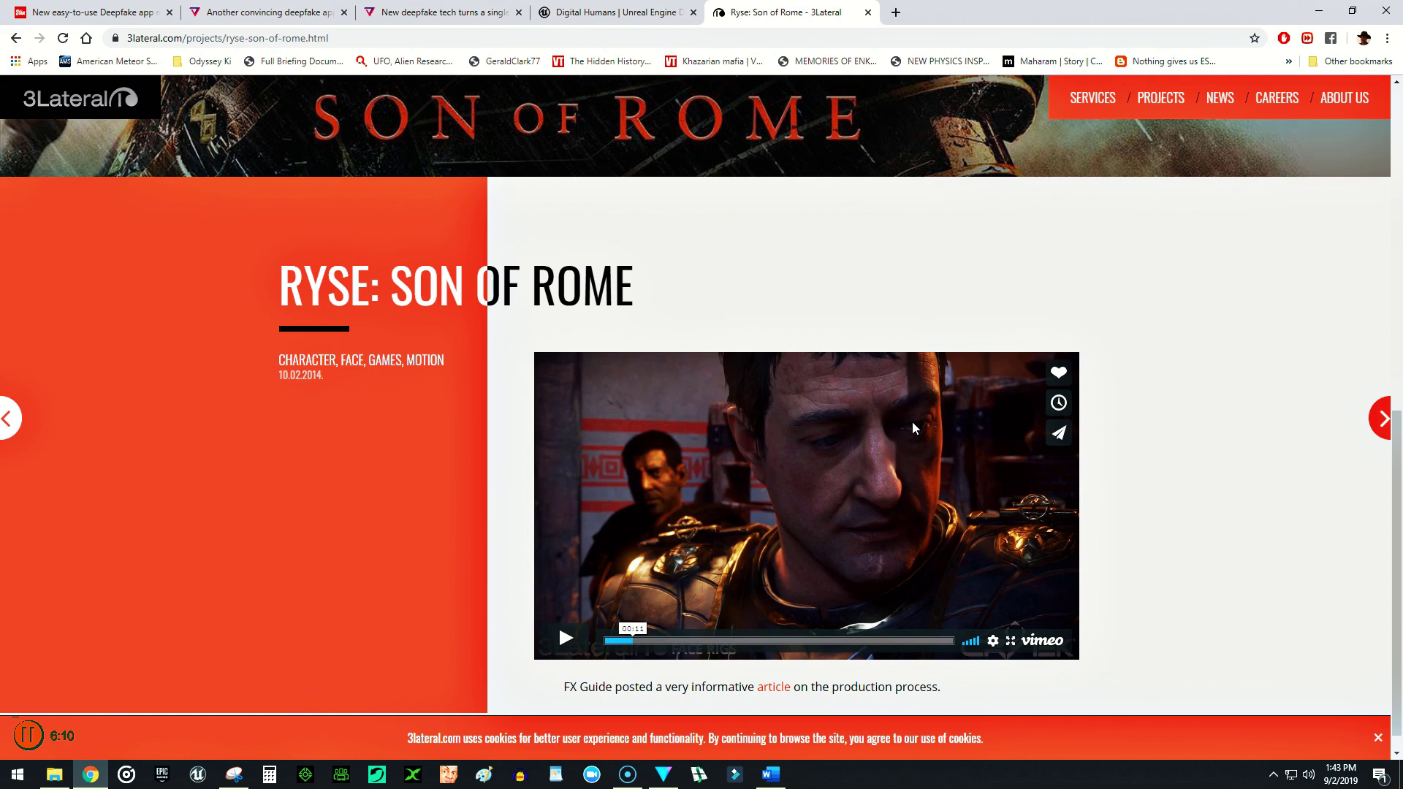
left_click(898, 448)
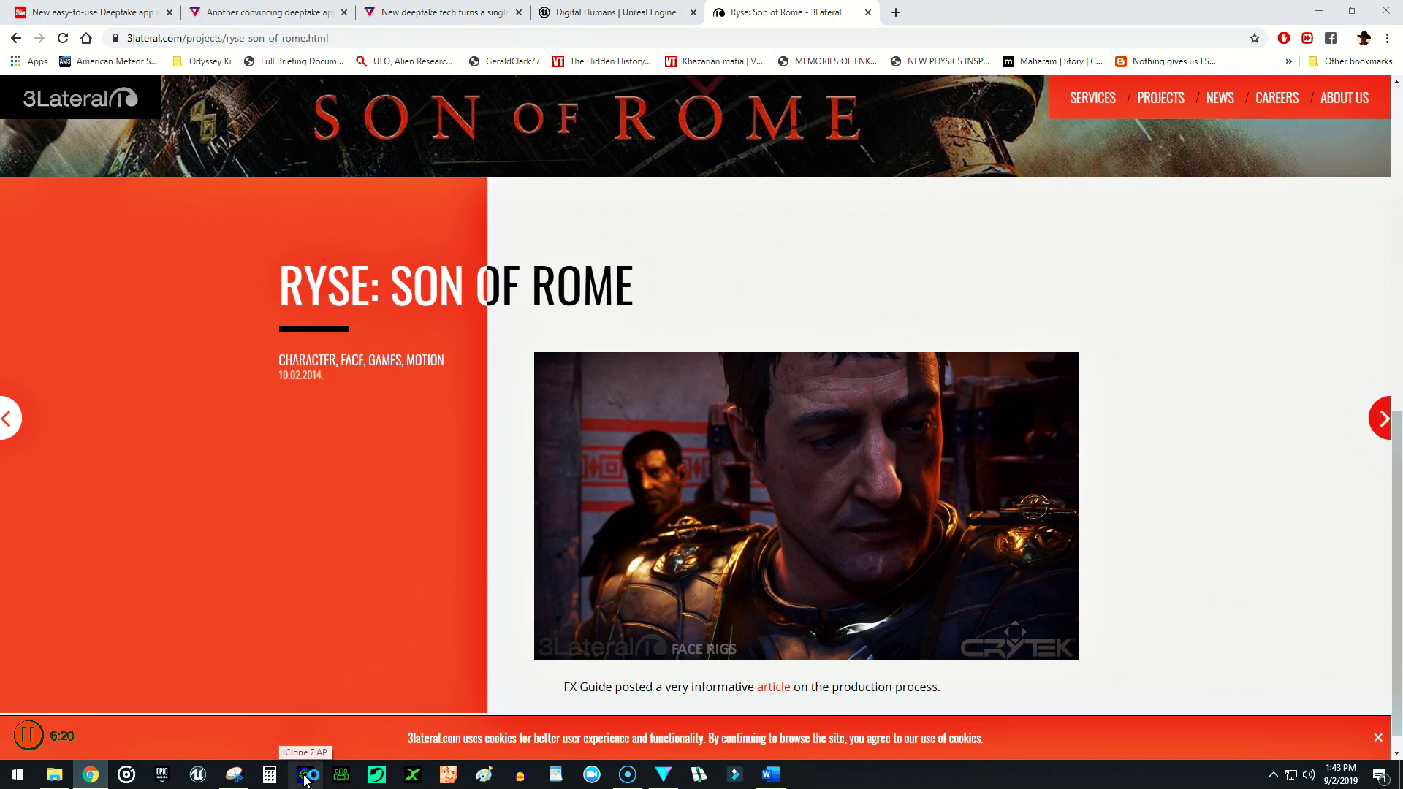
- Switch to iClone 7 by launching it, and dismiss the startup warning
left_click(487, 422)
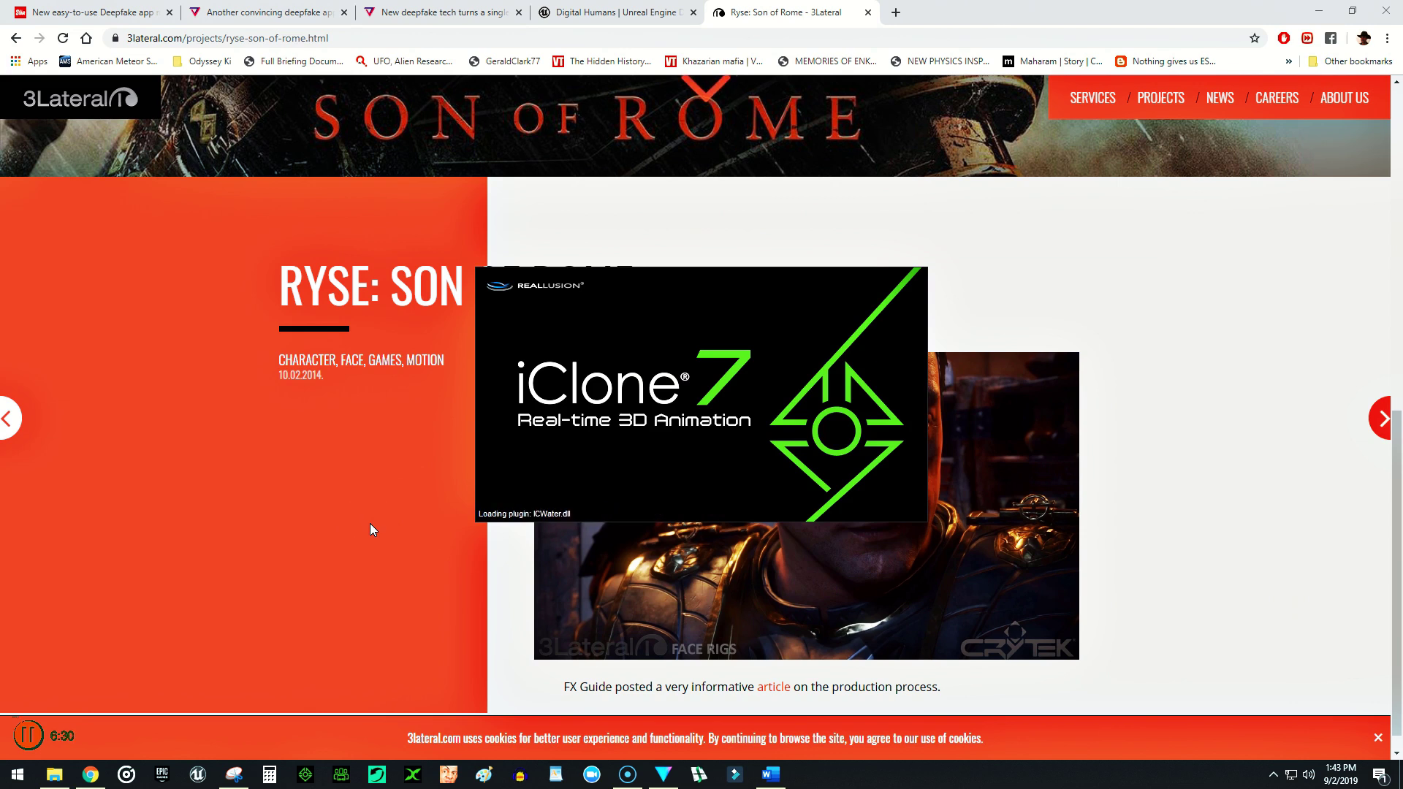
left_click(365, 529)
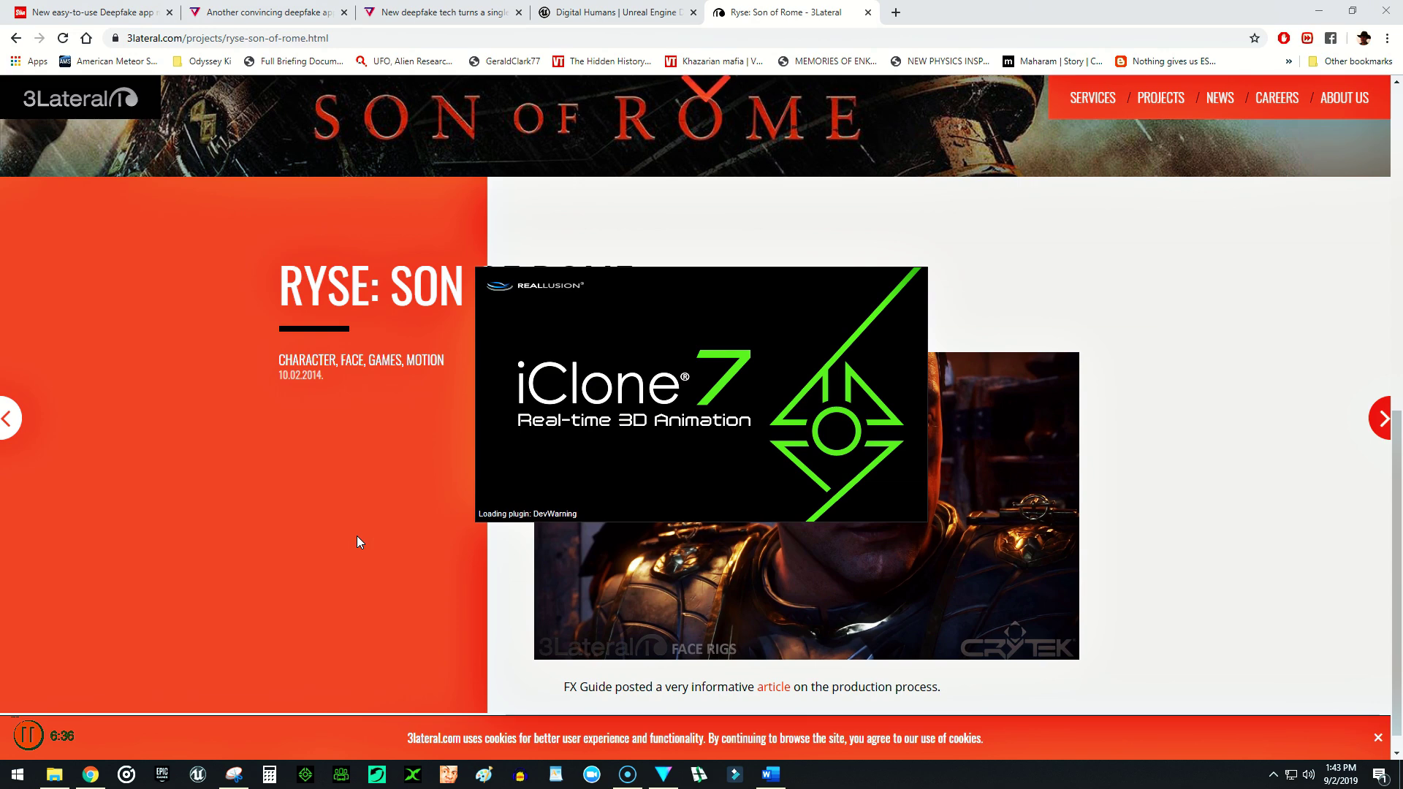
left_click(354, 551)
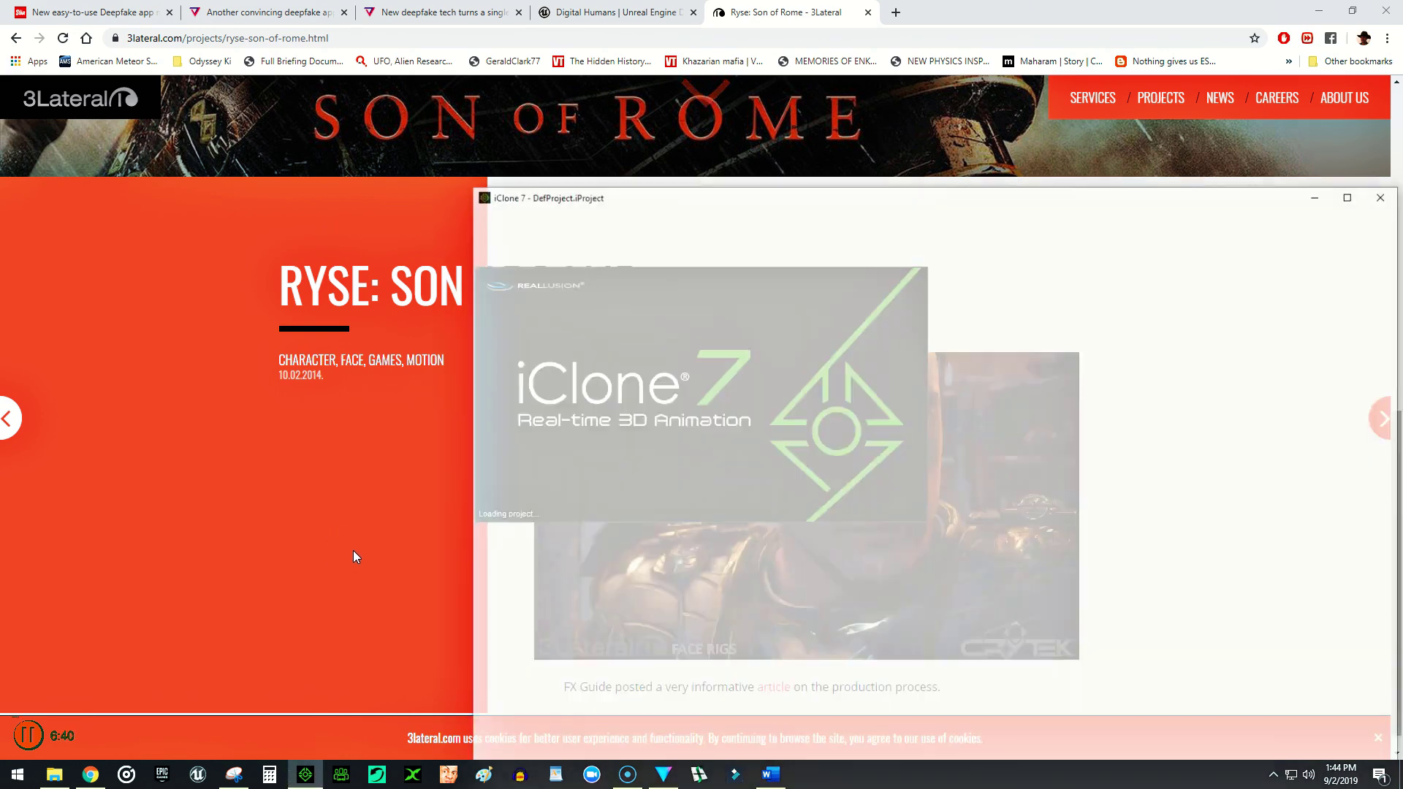
left_click(834, 429)
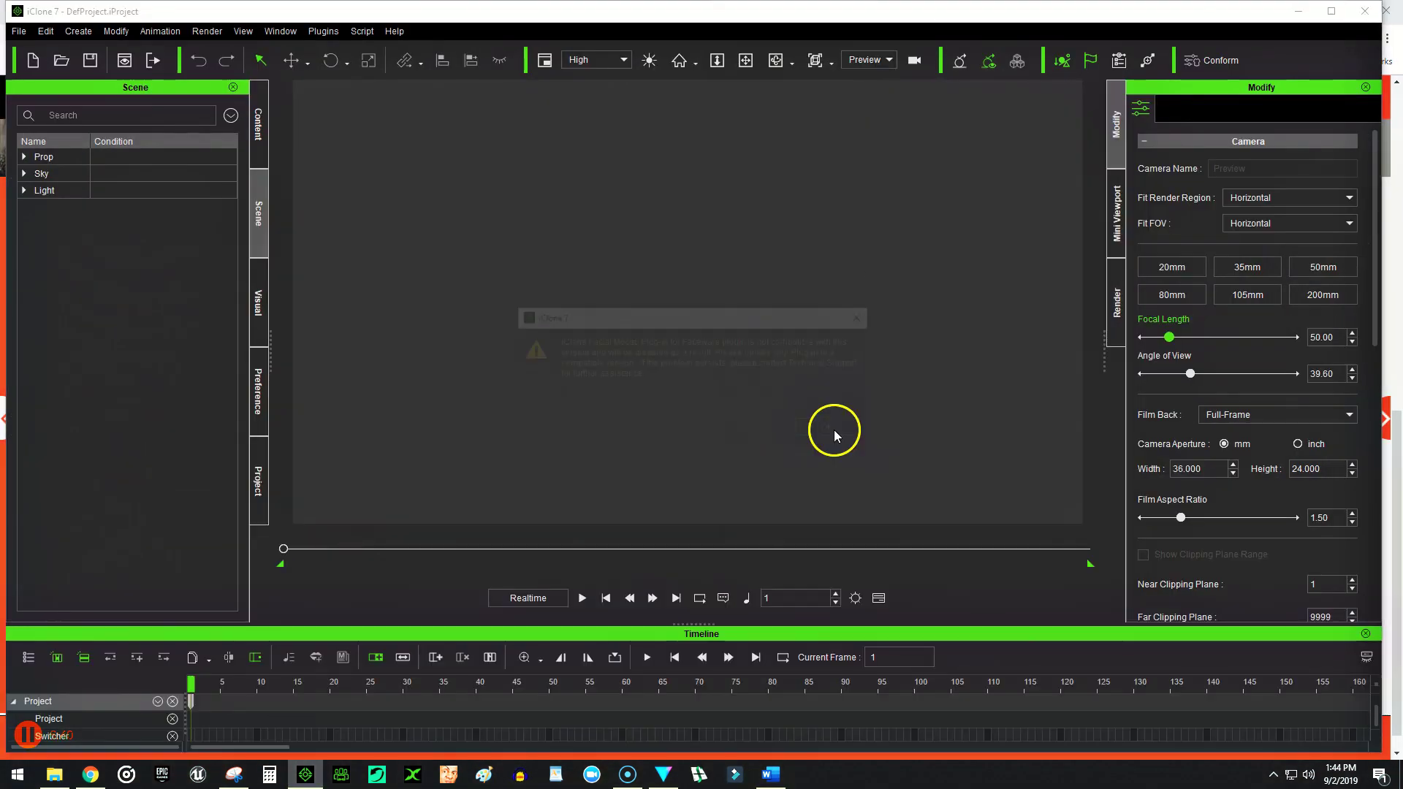
left_click(836, 429)
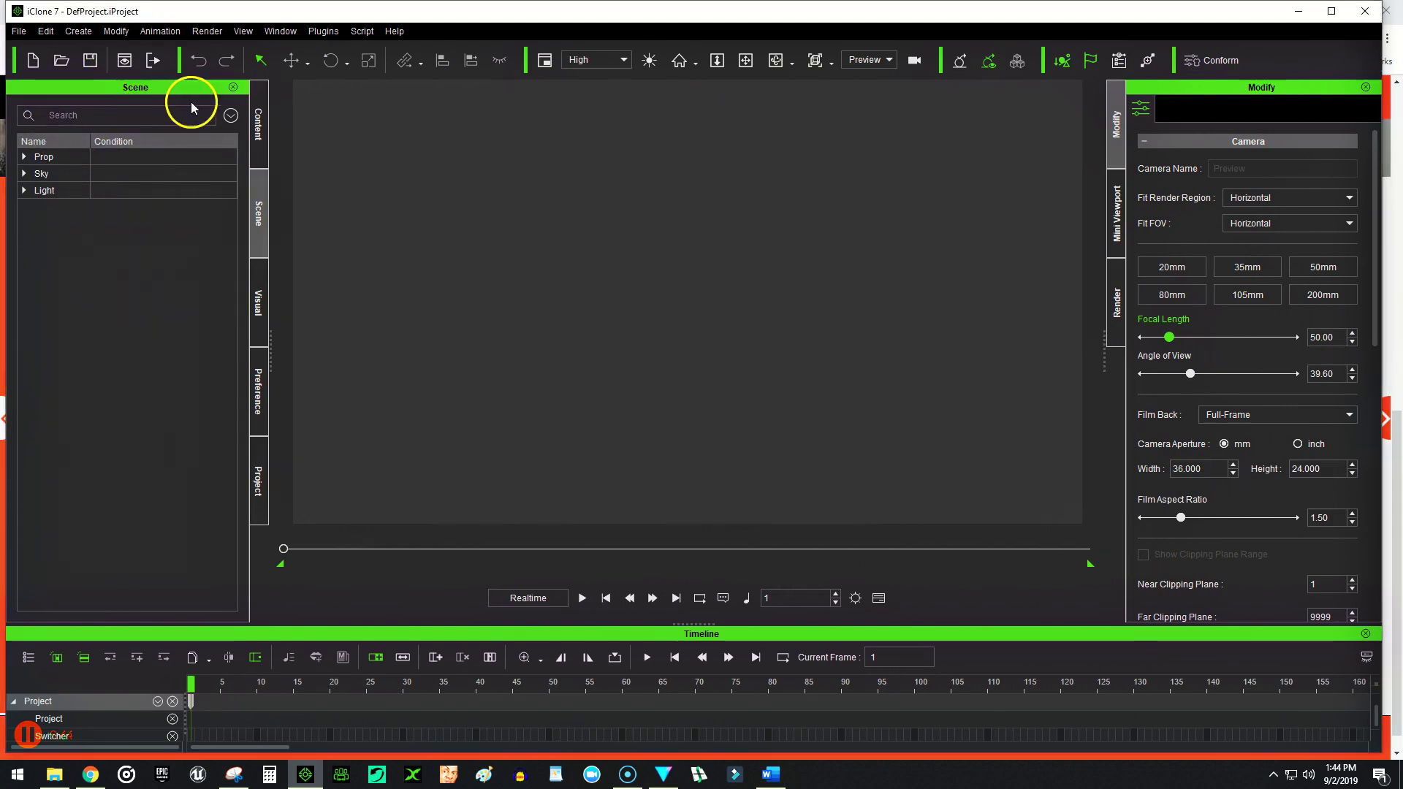
- Load the Zane avatar from the Avatar template library into the empty scene
left_click(260, 116)
left_click(73, 109)
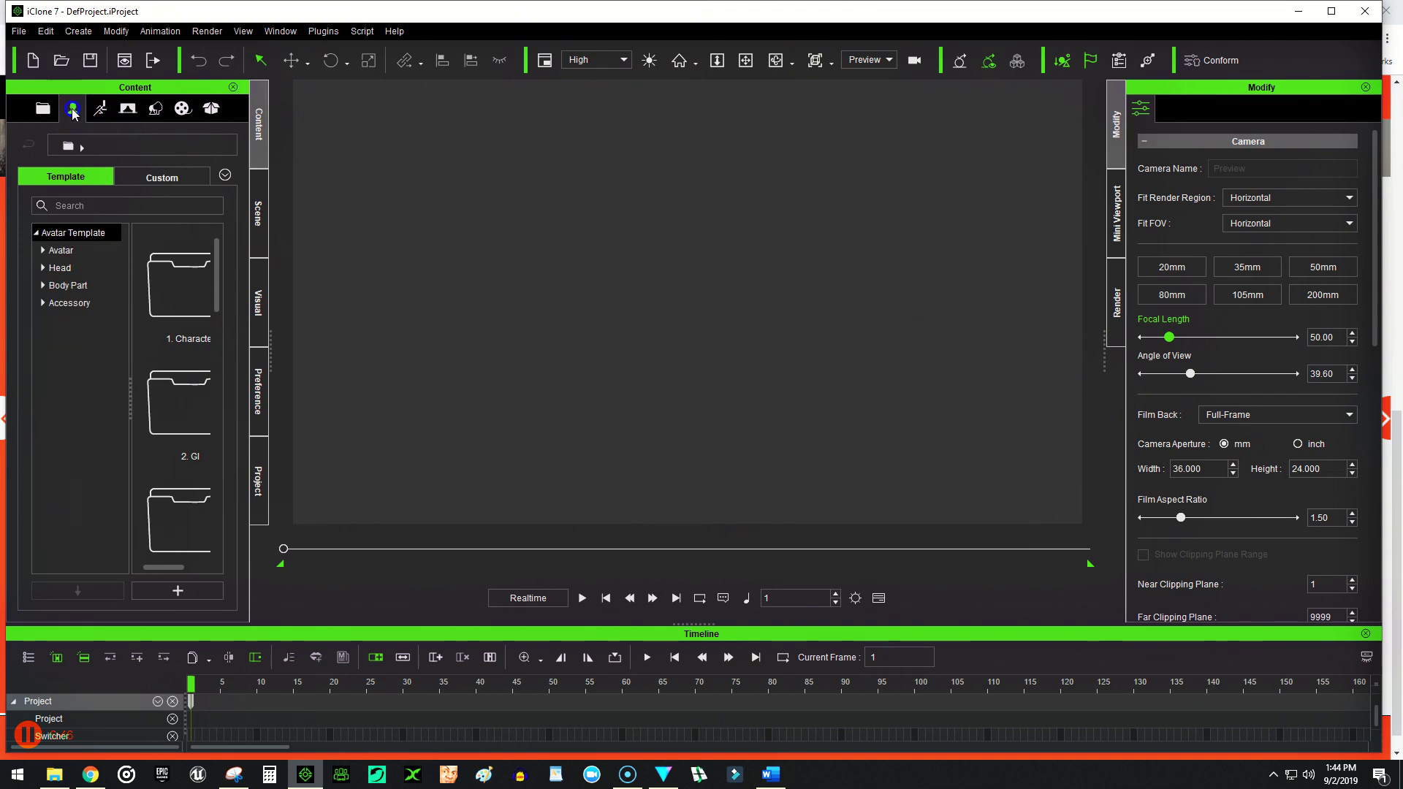
left_click(68, 251)
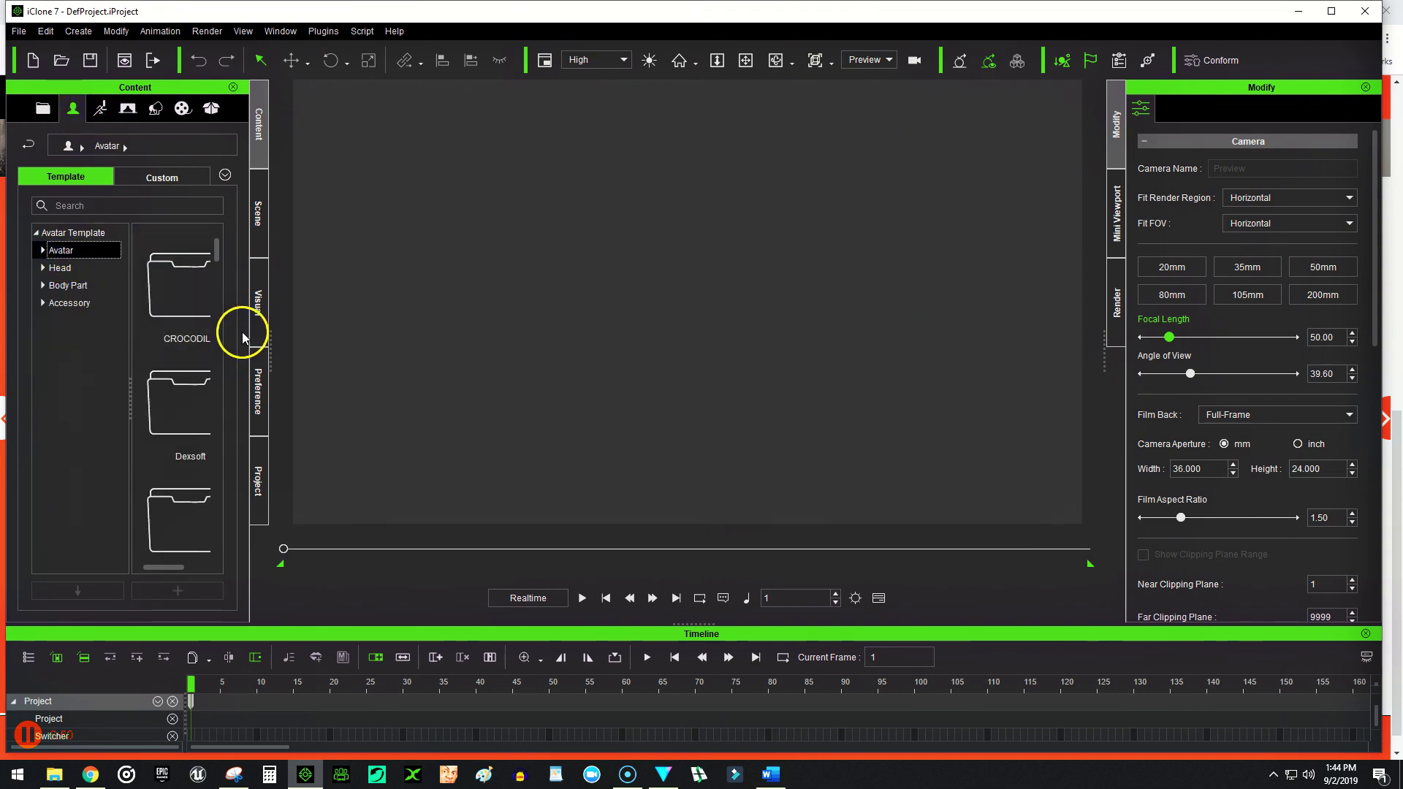
scroll(164, 321, "down", 3)
scroll(163, 326, "down", 3)
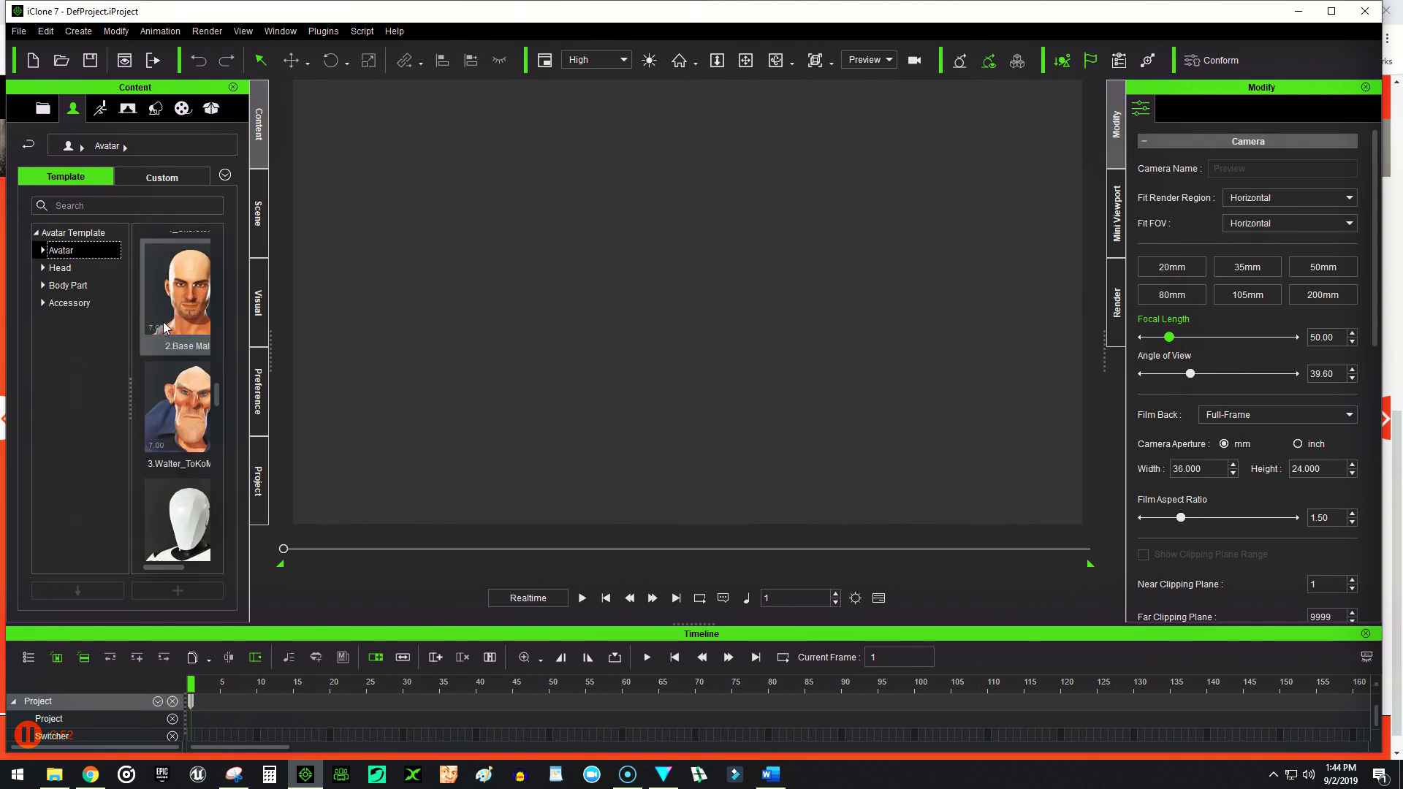
scroll(164, 323, "up", 2)
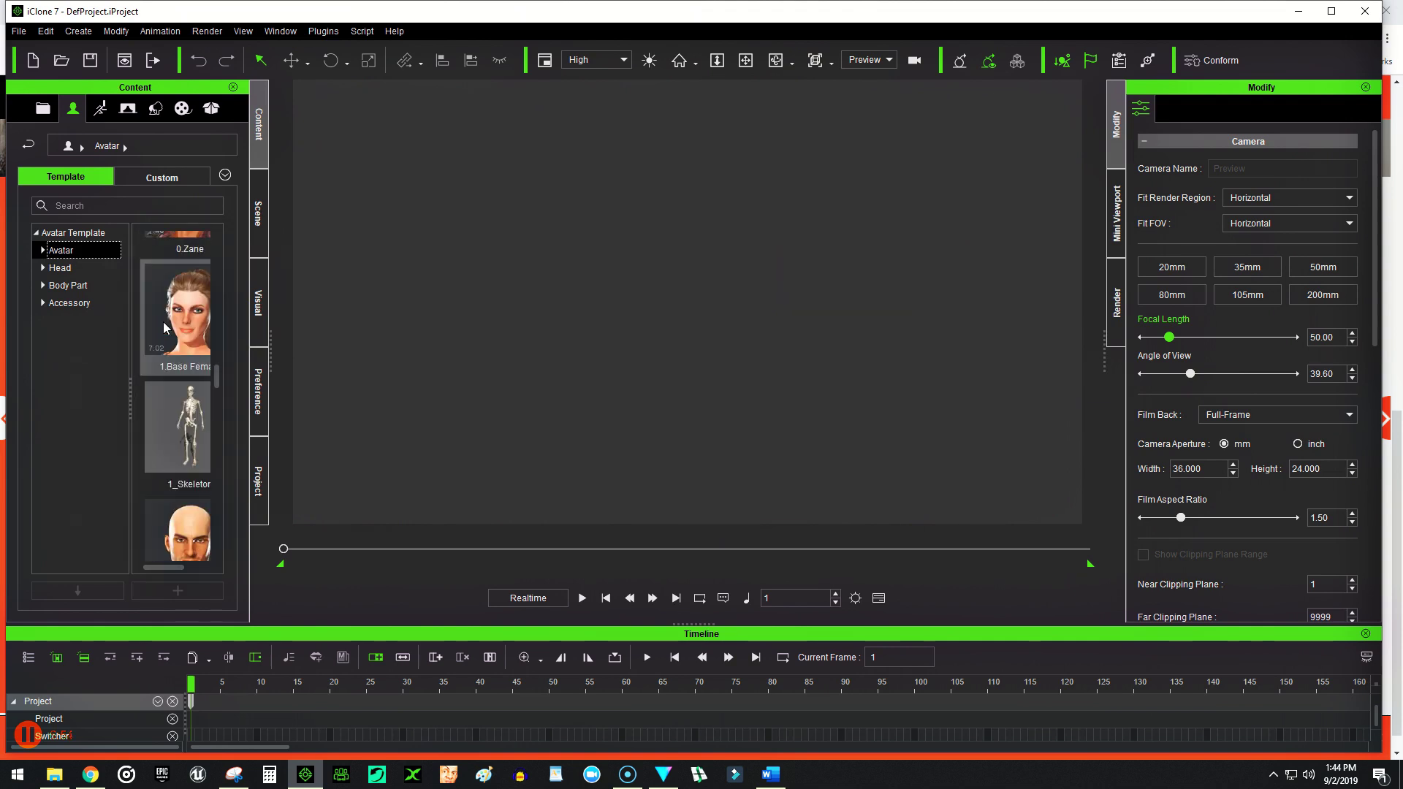
scroll(164, 323, "up", 2)
double_click(185, 311)
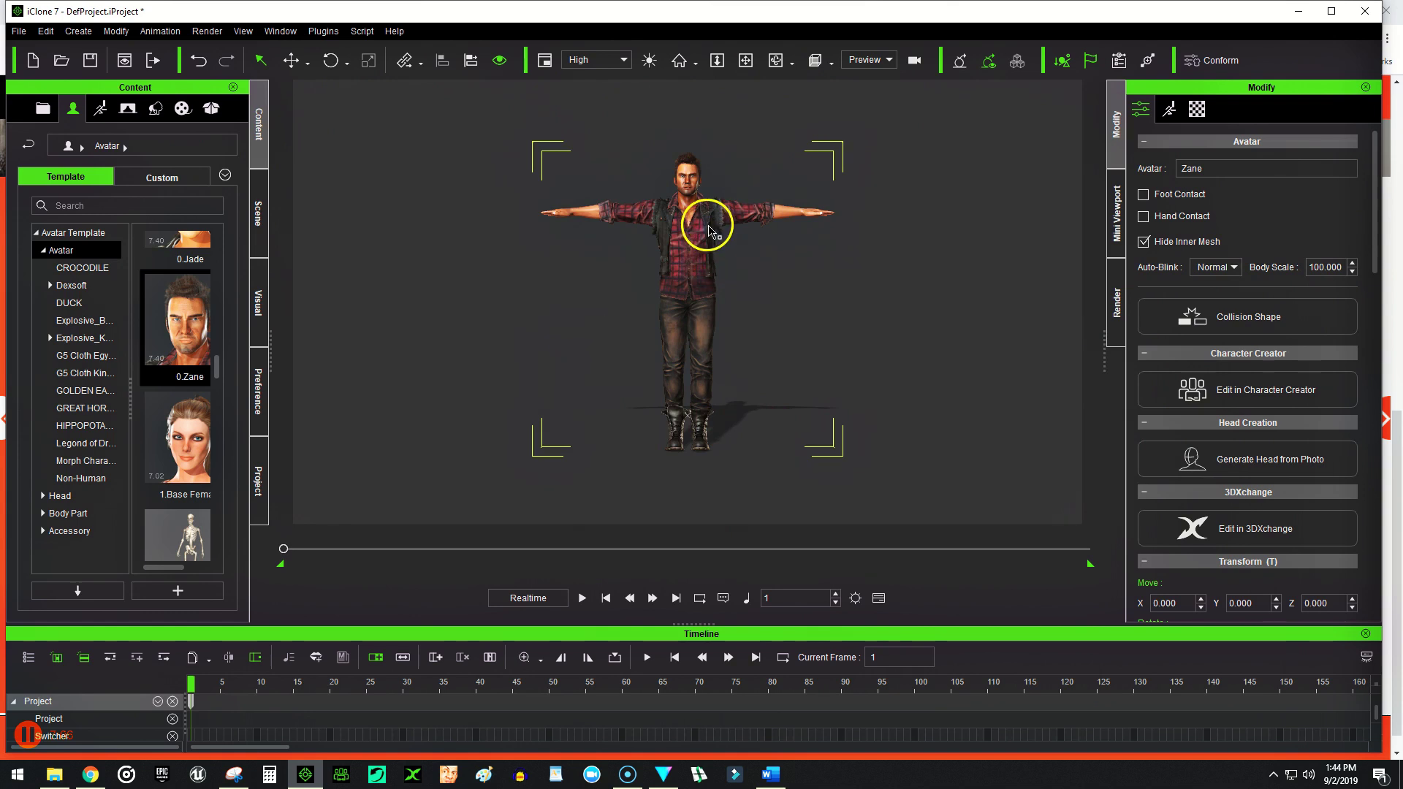
- Create a facial script for Zane from the audio file HLNWAB Gorilla Narration
scroll(688, 197, "up", 3)
scroll(688, 197, "up", 5)
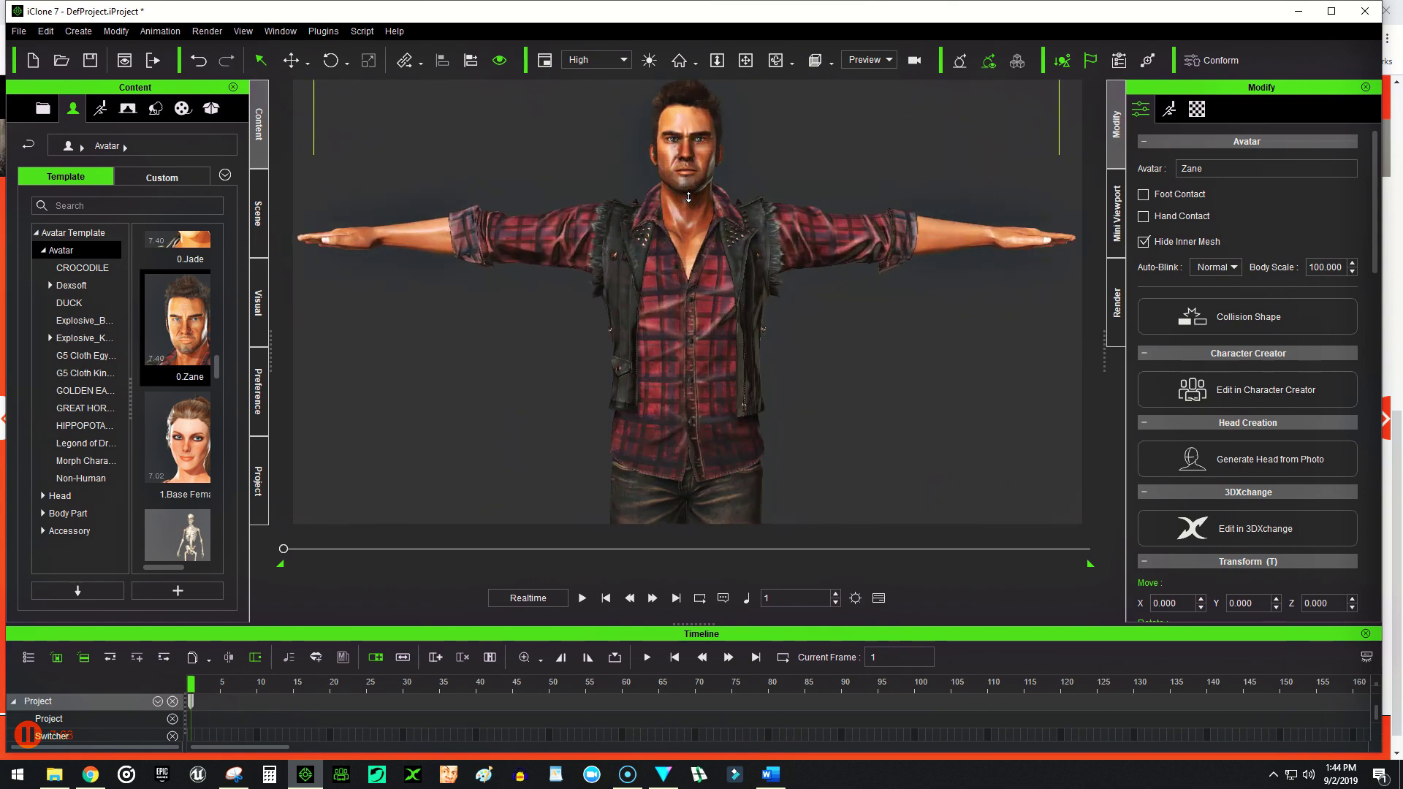
scroll(688, 197, "down", 3)
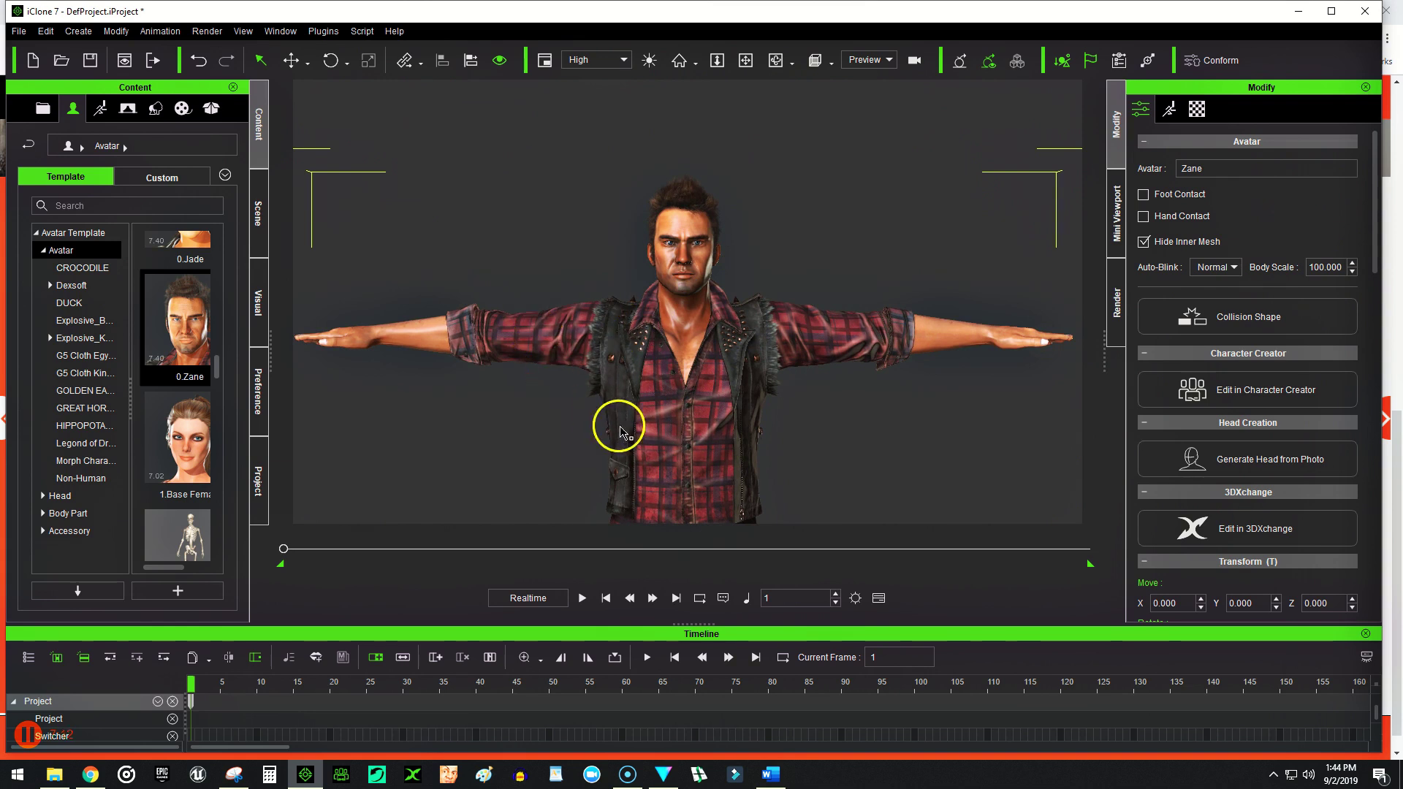
left_click(1172, 110)
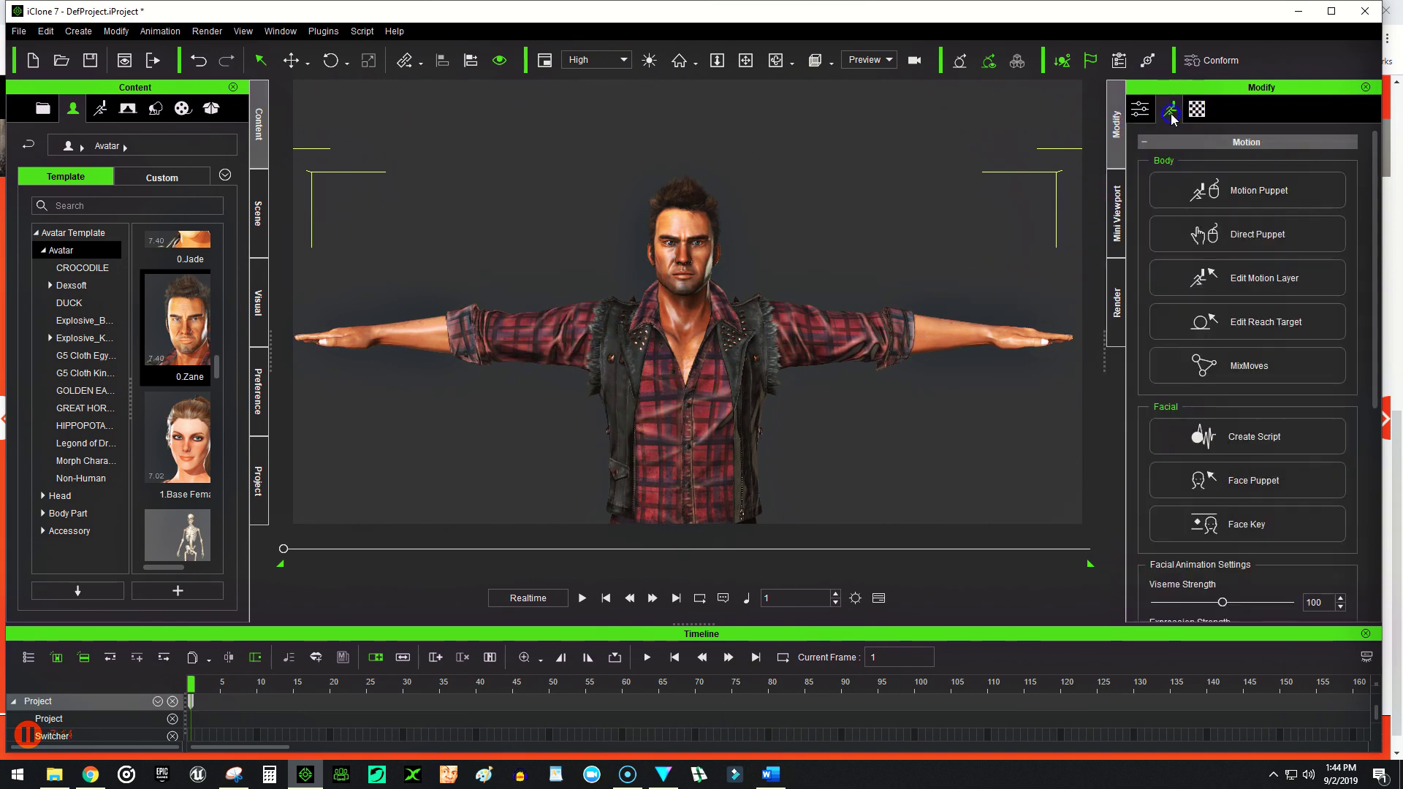
left_click(1283, 443)
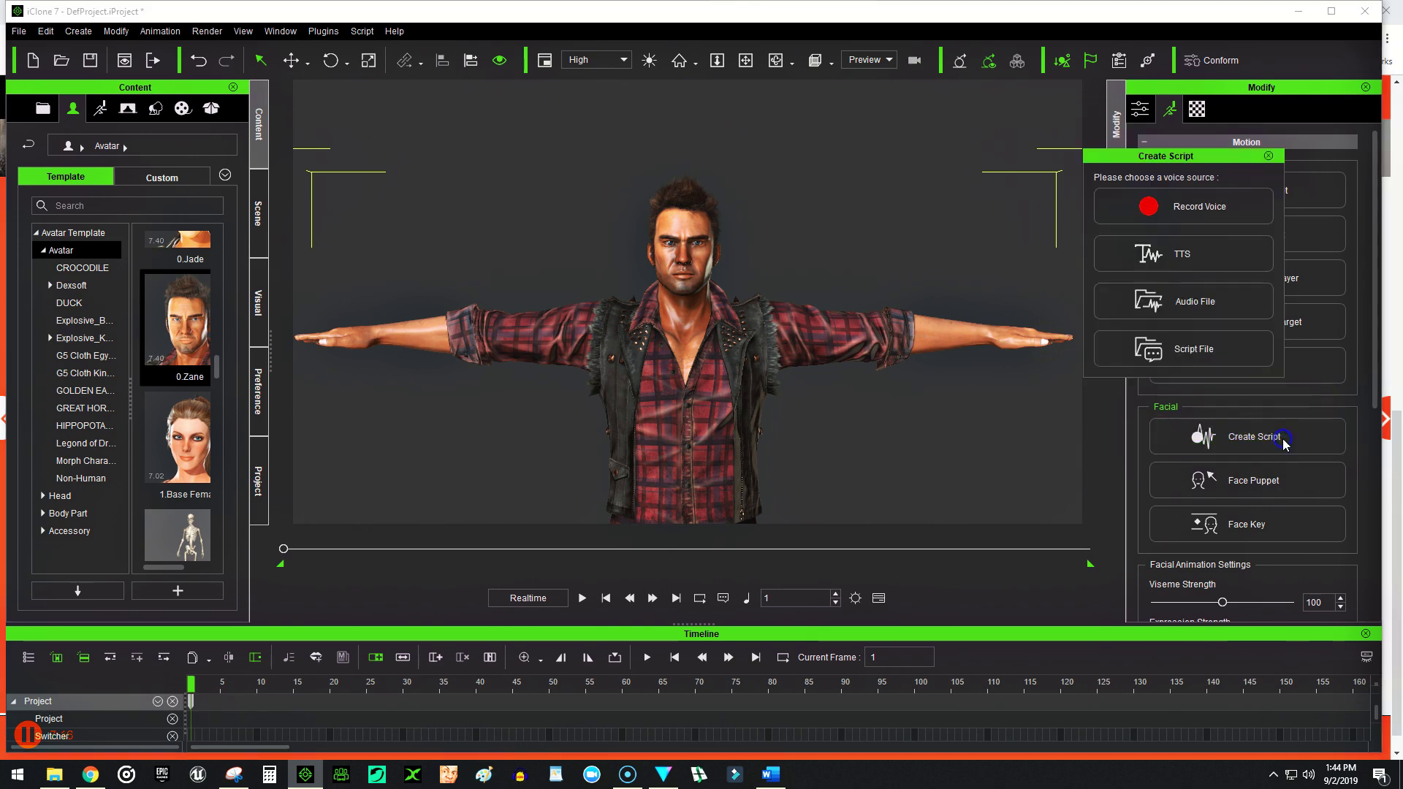
left_click(1216, 298)
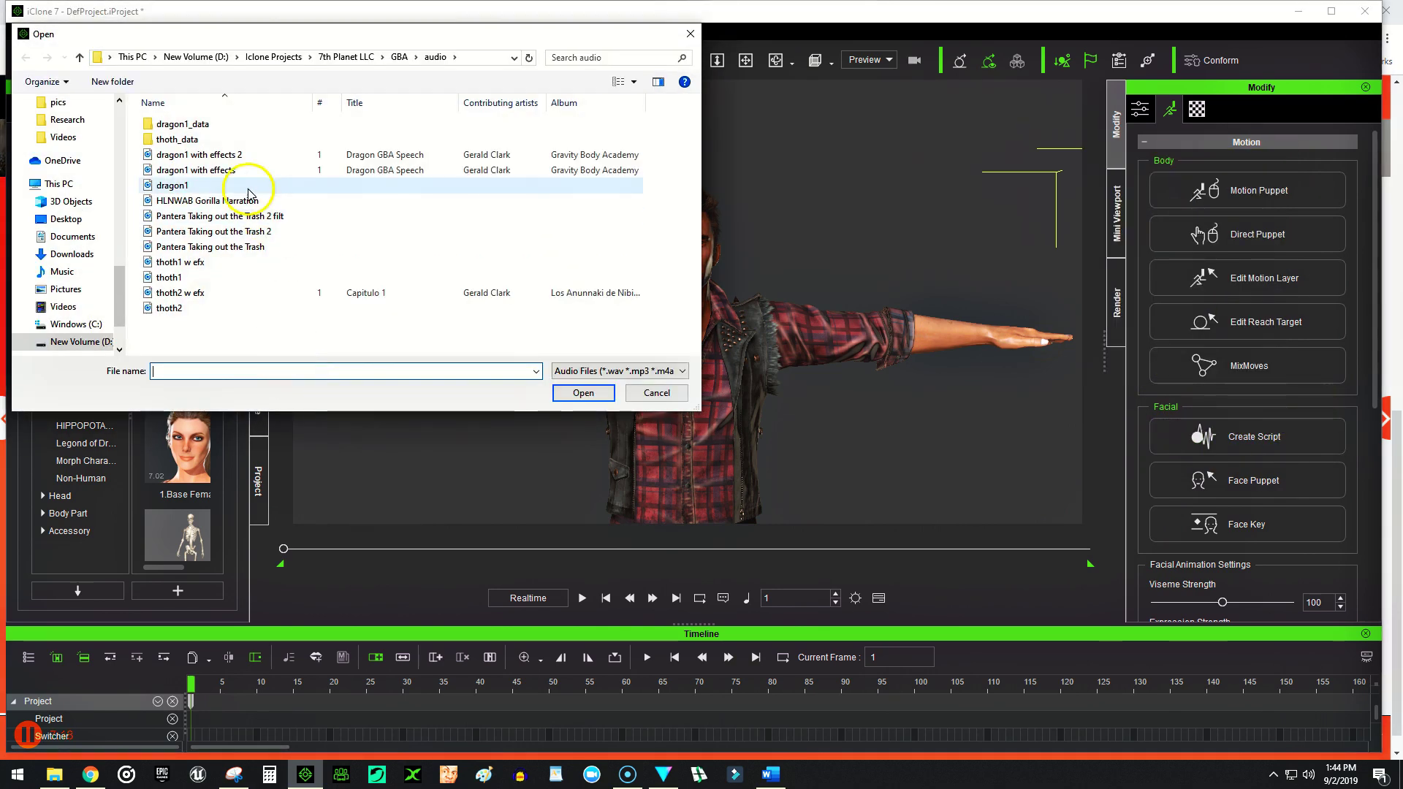
left_click(204, 201)
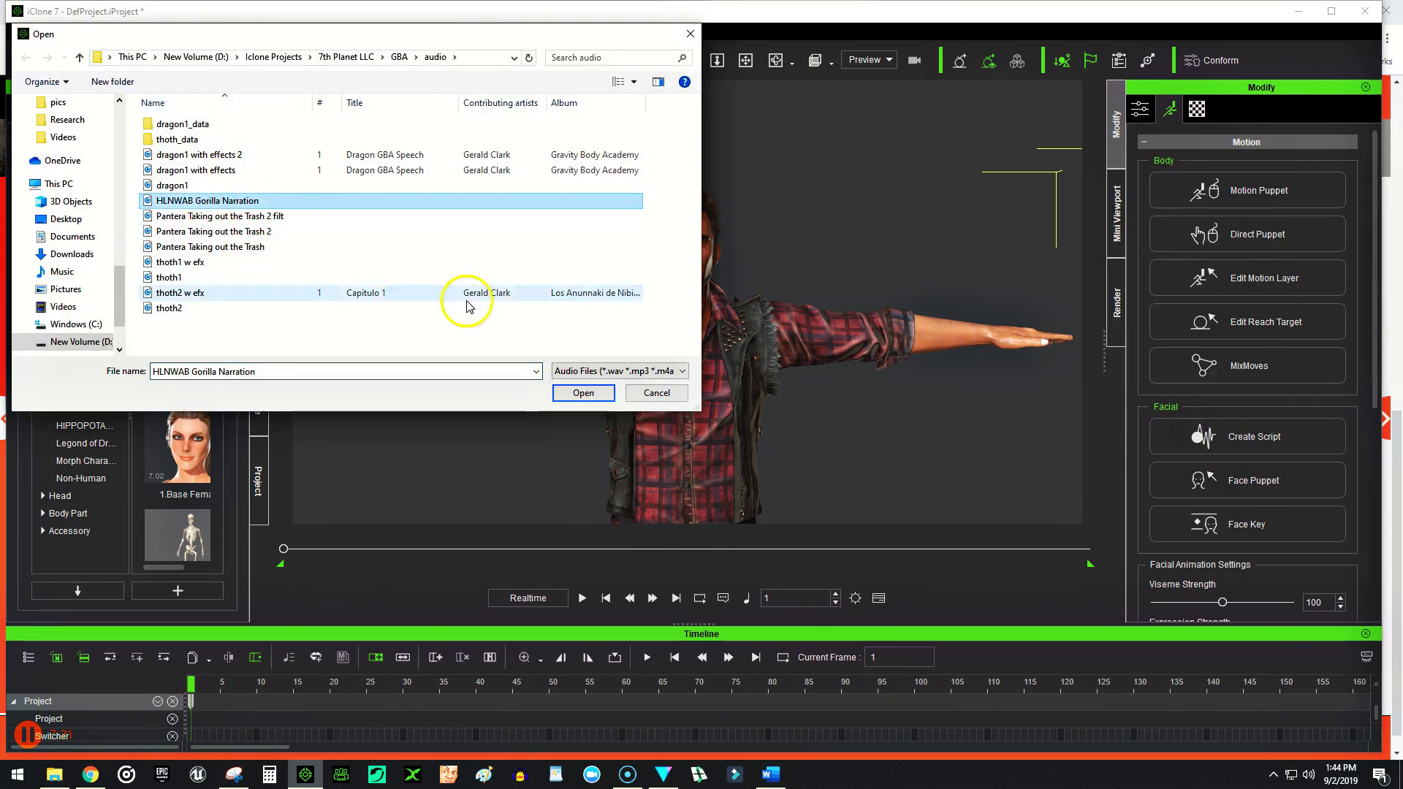
left_click(583, 393)
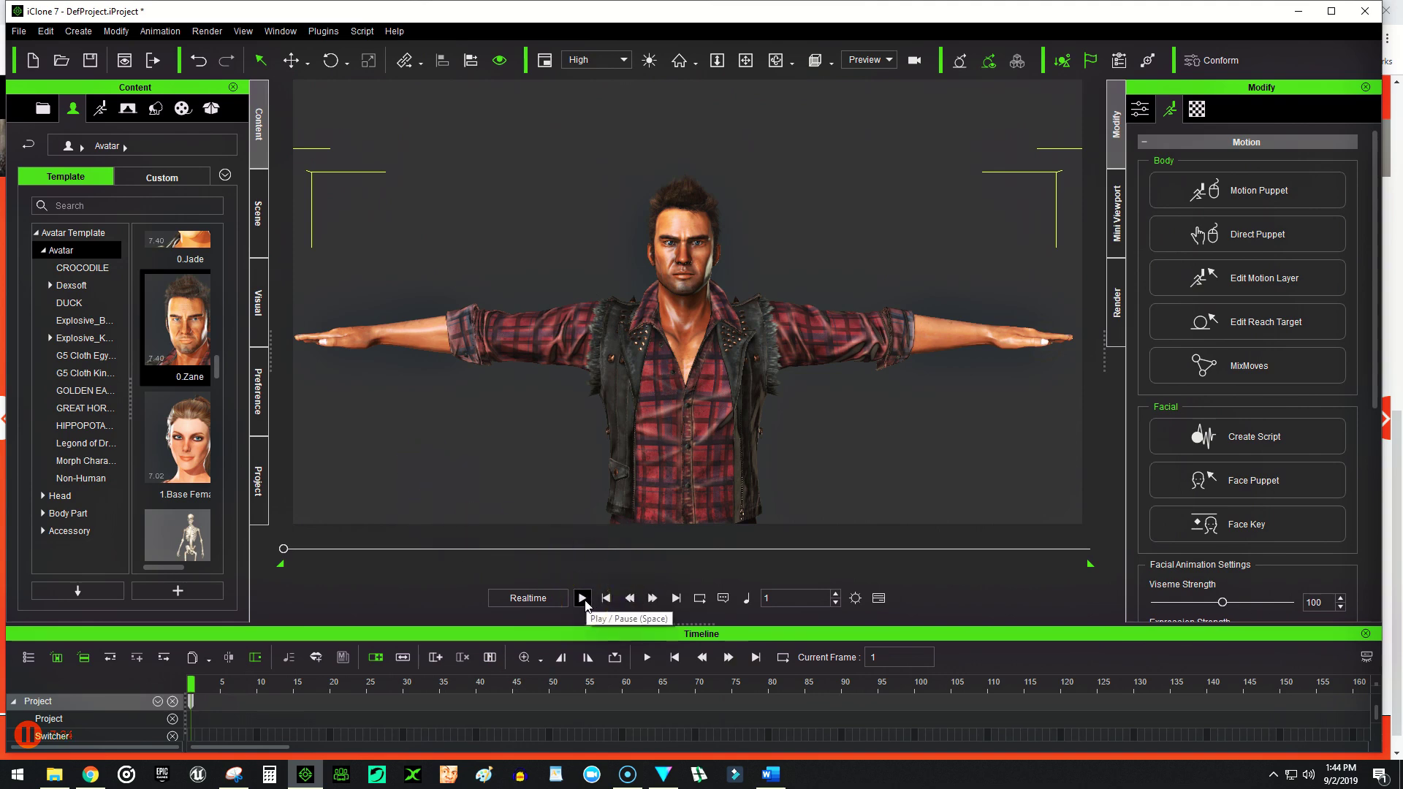
- Play back the lip-sync with Zane's face in close-up, pause it and return to the first frame
scroll(690, 266, "up", 3)
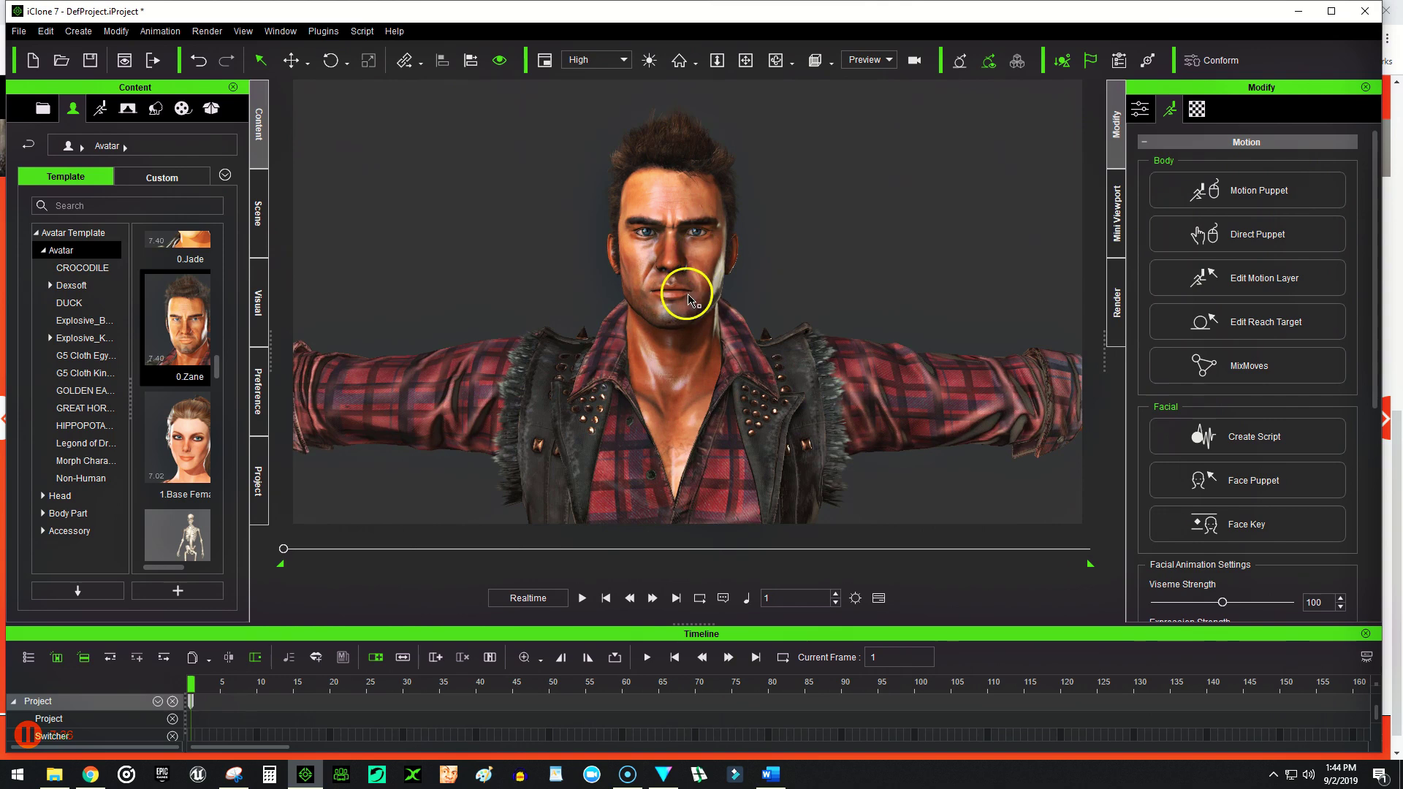
left_click(581, 600)
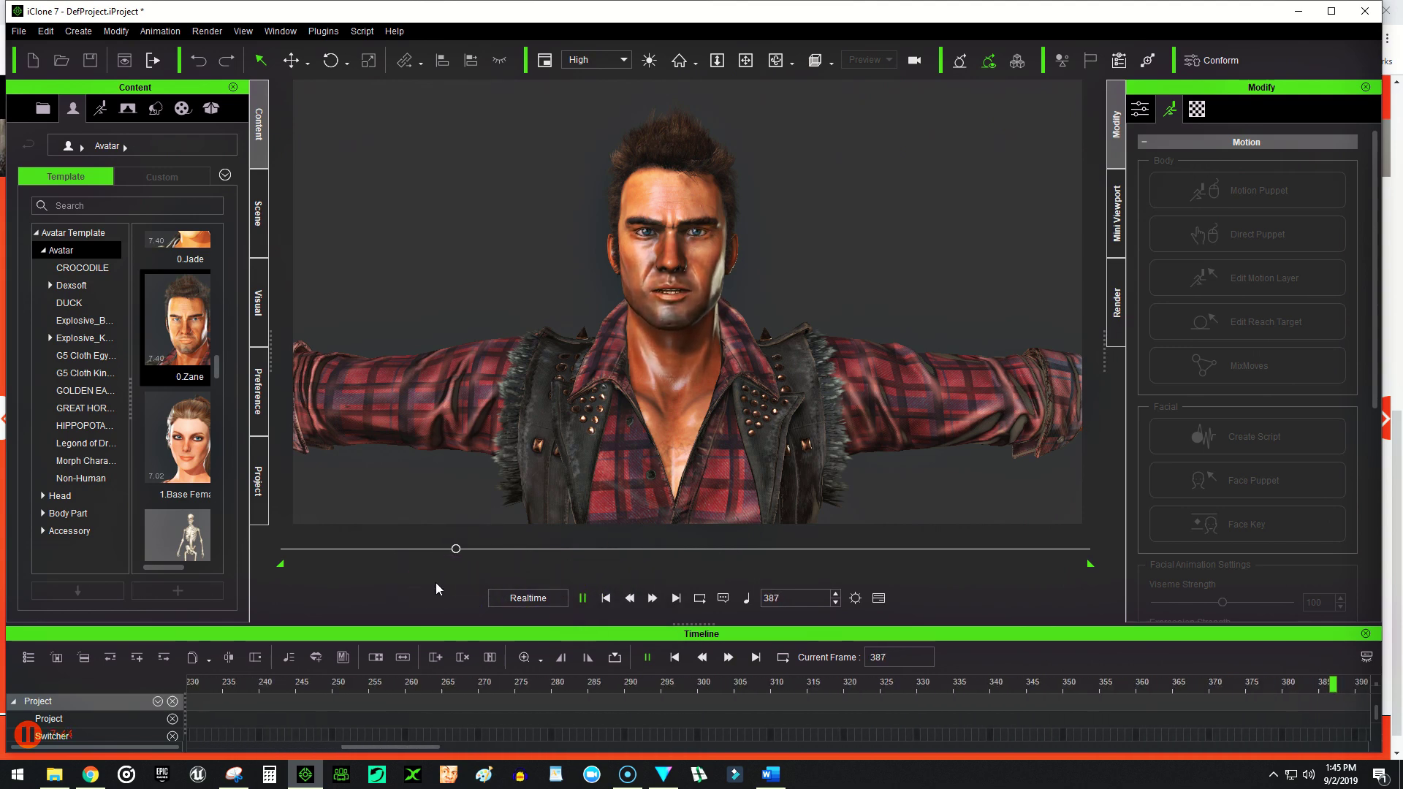
left_click(582, 598)
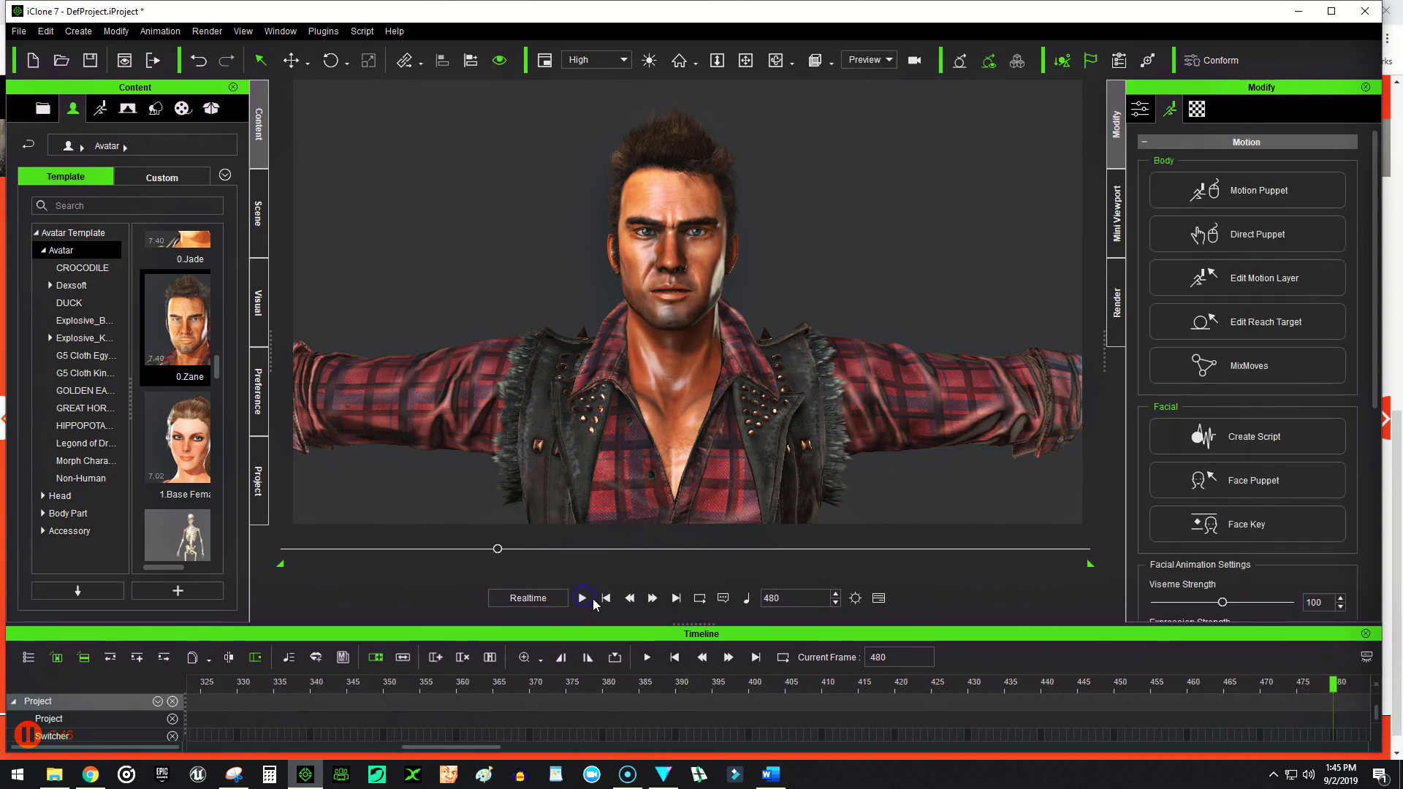
left_click(605, 598)
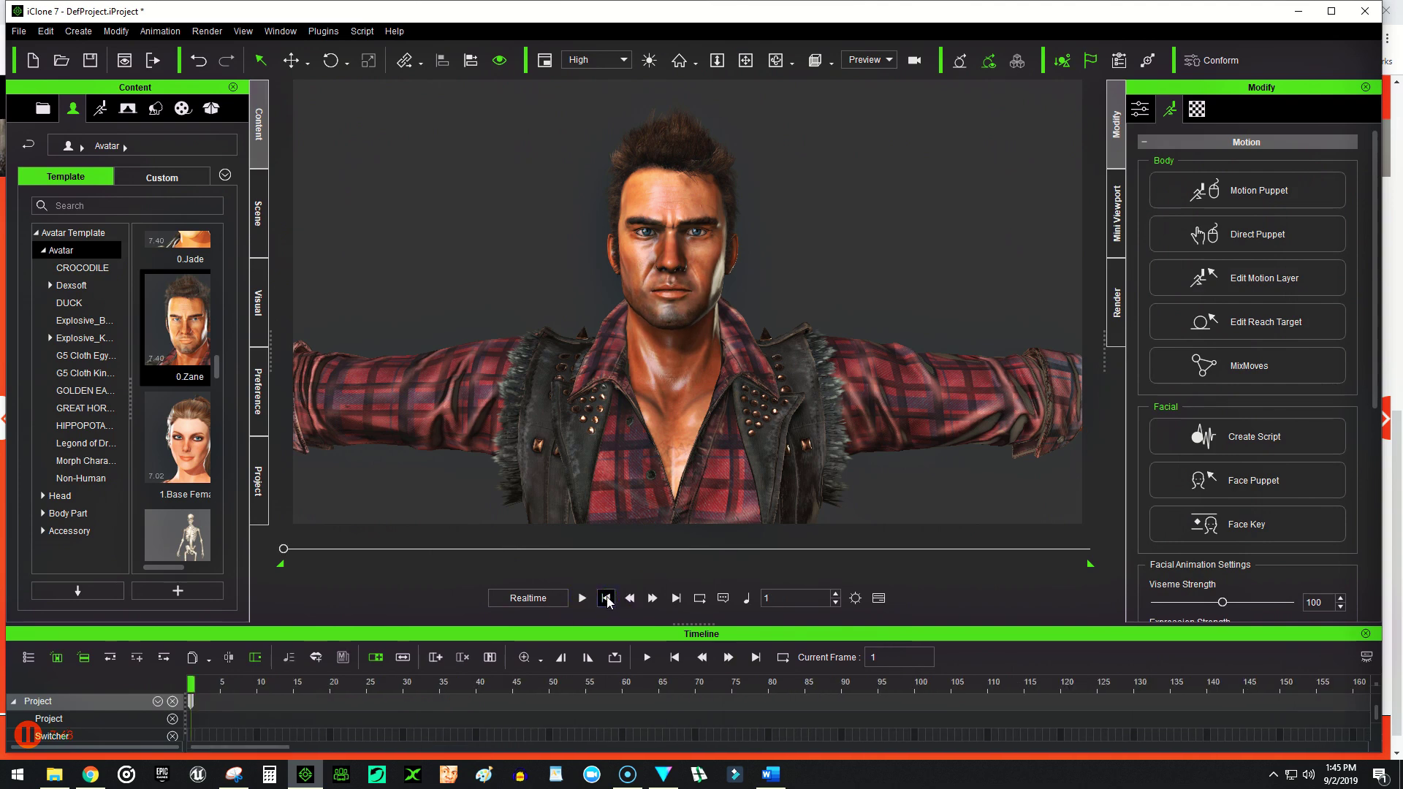
- Apply the Happy_7 expression from the 01-Happy style as a face key on the first frame
left_click(1227, 520)
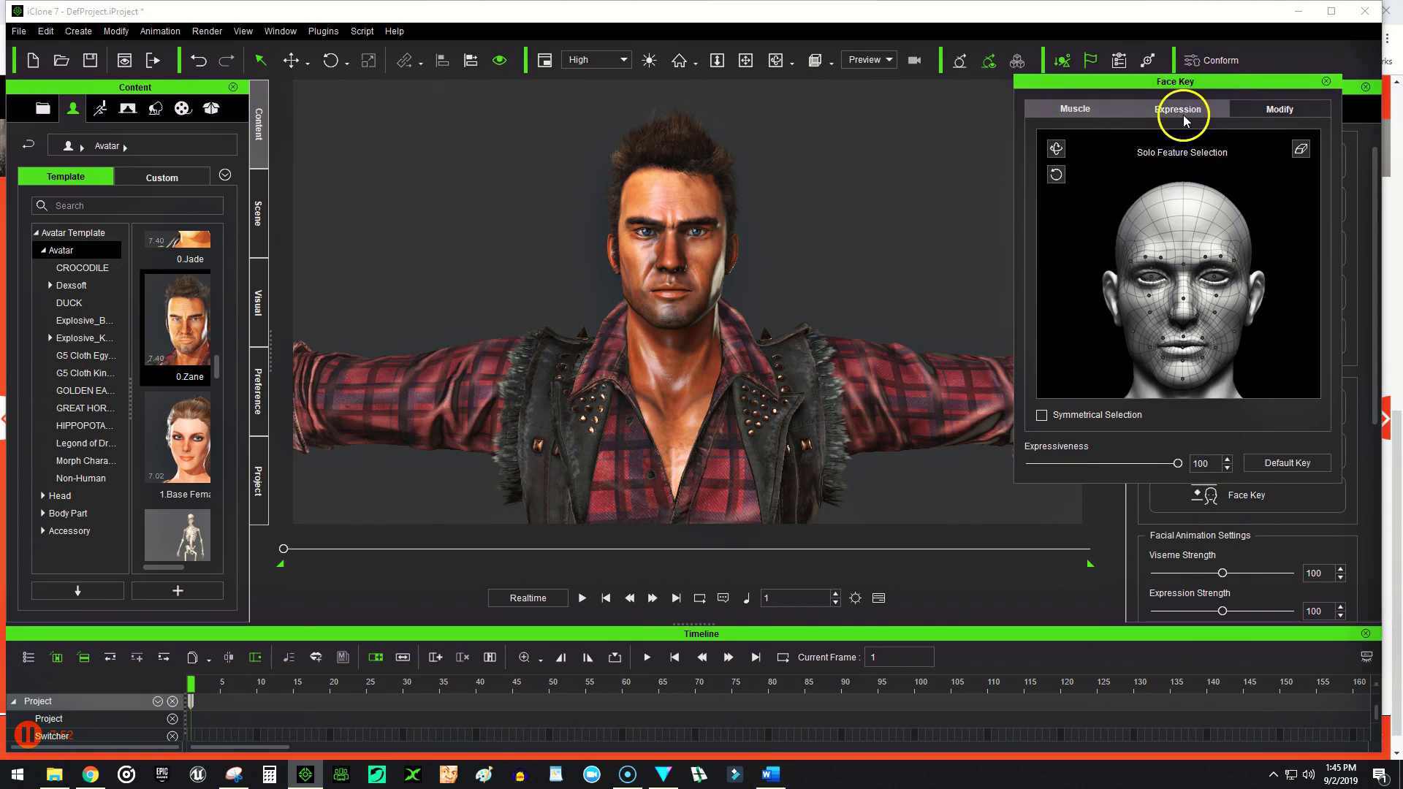
left_click(1183, 117)
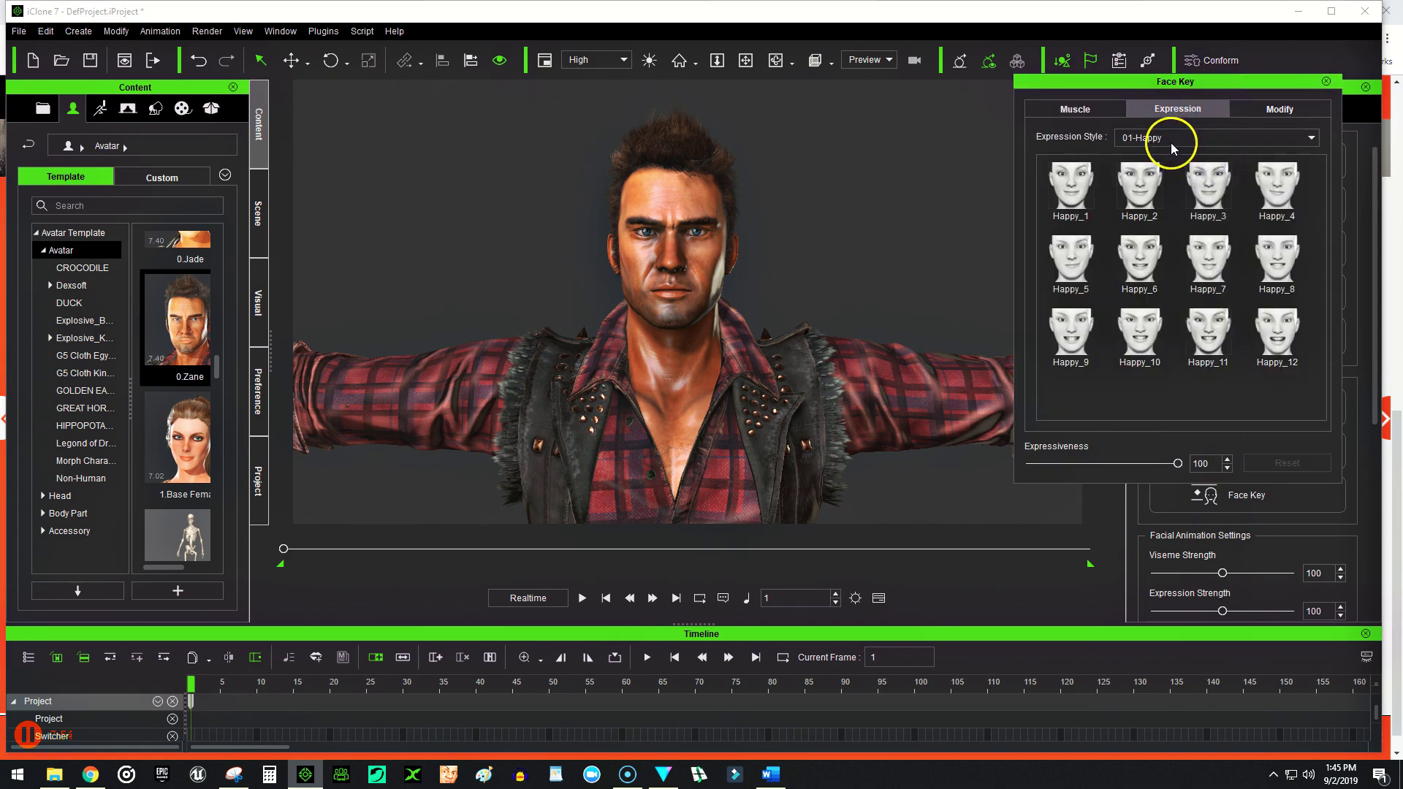
left_click(1171, 139)
left_click(1171, 150)
left_click(1208, 288)
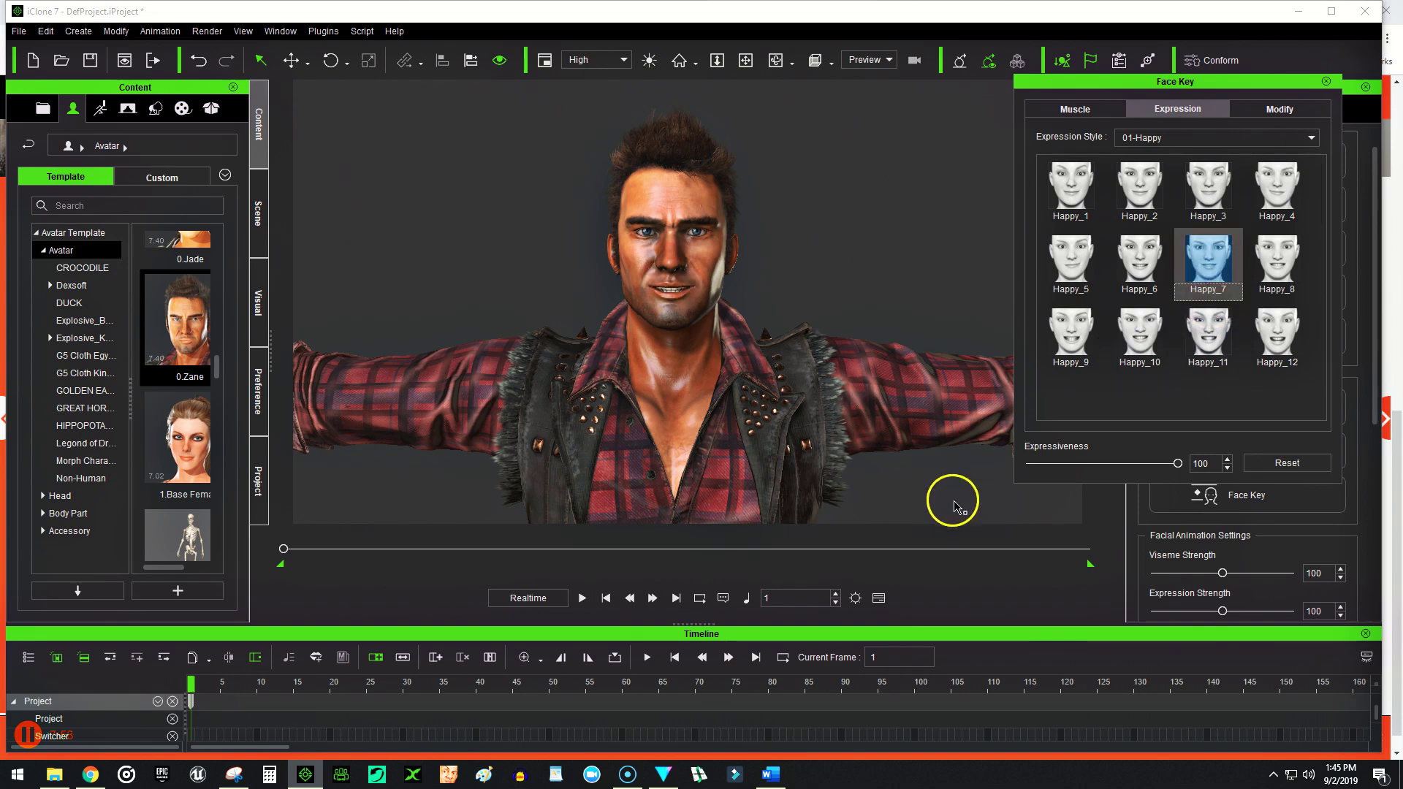
- Play back the talking animation, pause it at frame 459 and try adjusting the expression's Expressiveness there
left_click(581, 601)
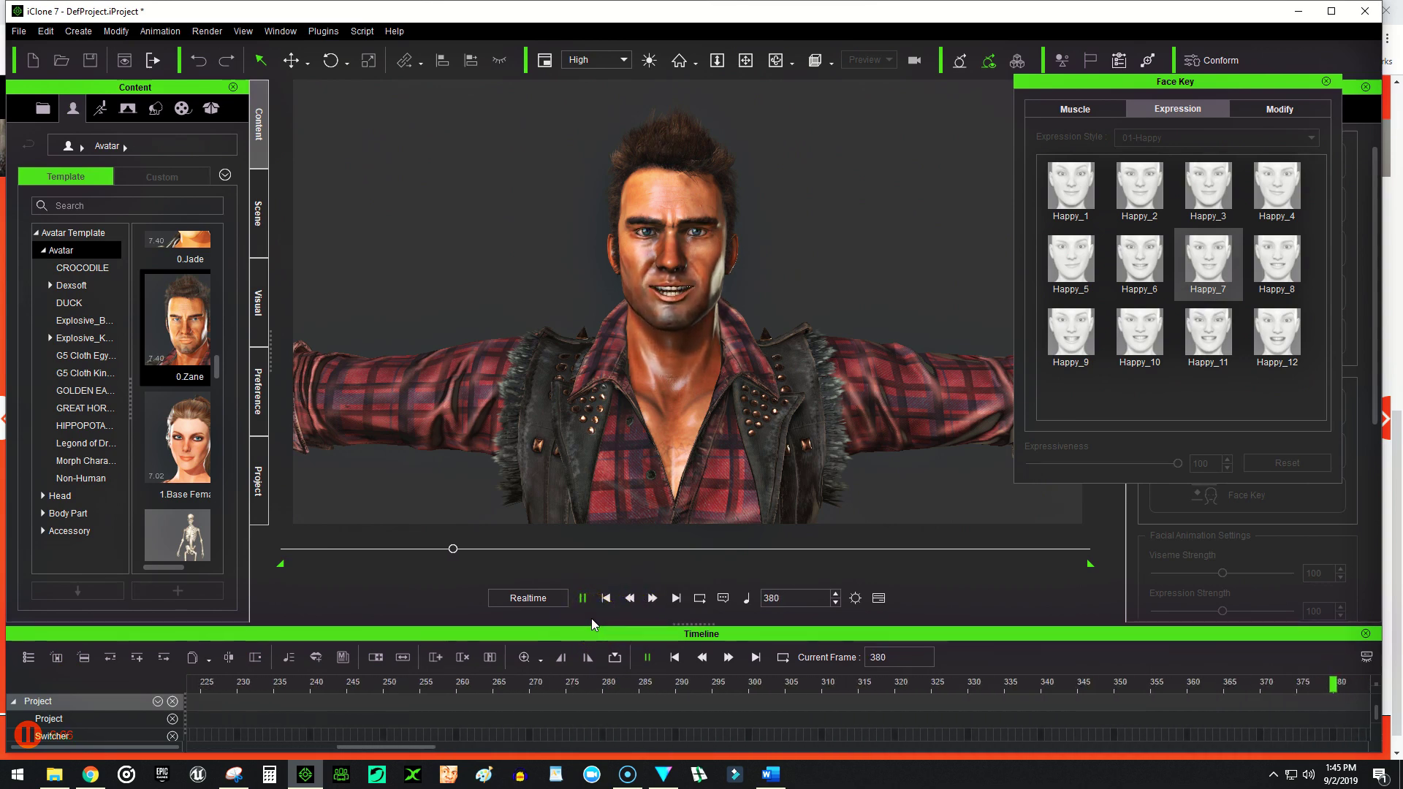
left_click(582, 597)
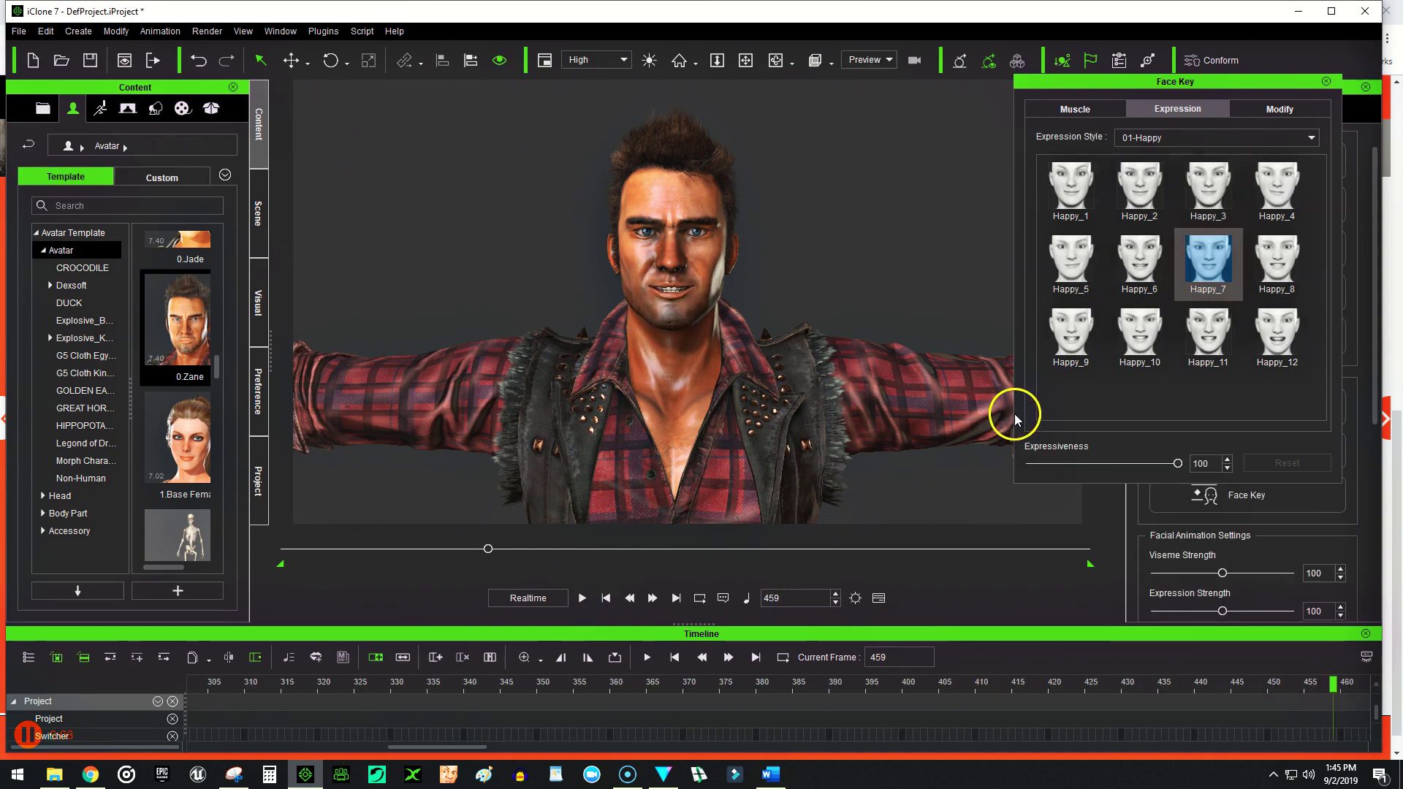
left_click_drag(1174, 464, 1042, 464)
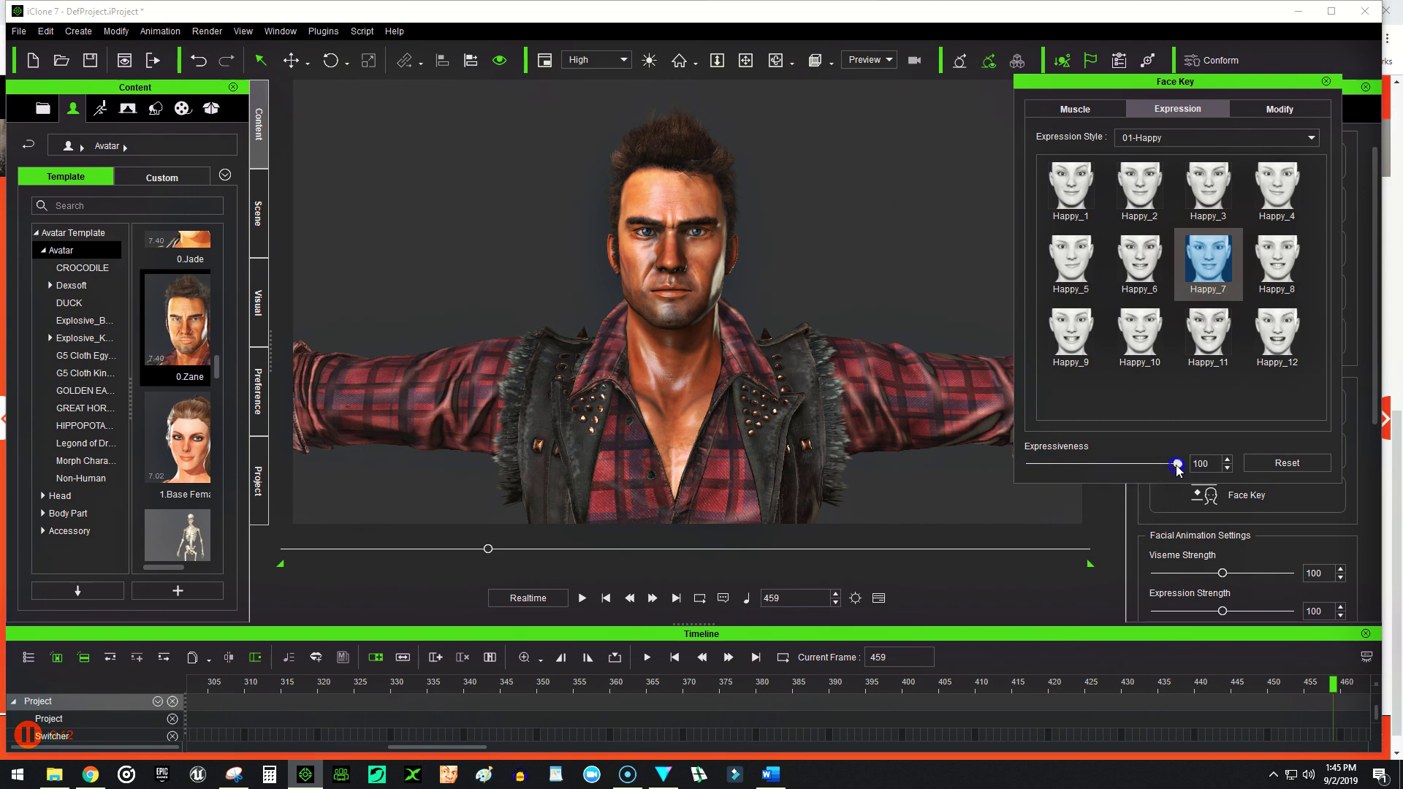
- Apply the Happy_11 expression at frame 318 with Expressiveness set to 48
left_click_drag(485, 548, 425, 549)
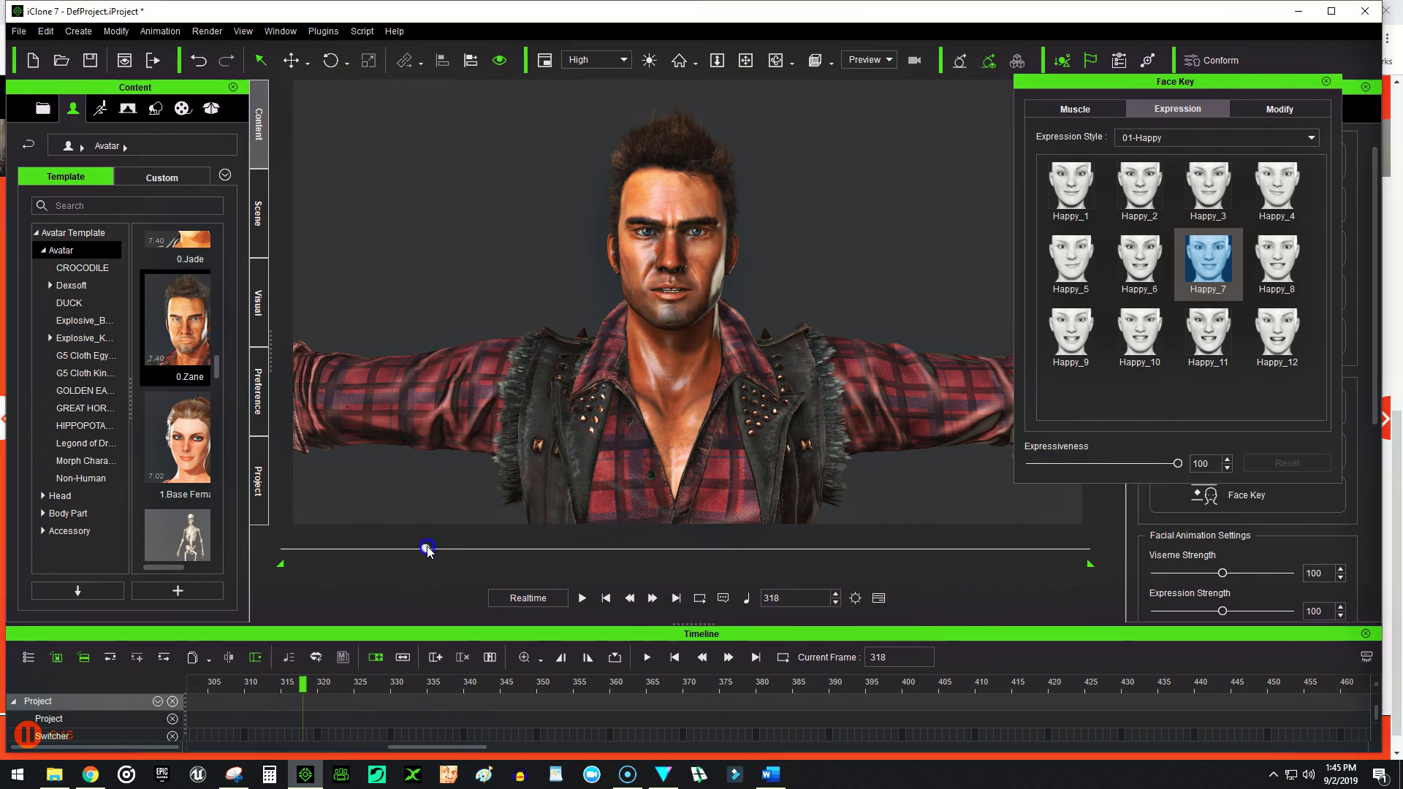
left_click(1209, 333)
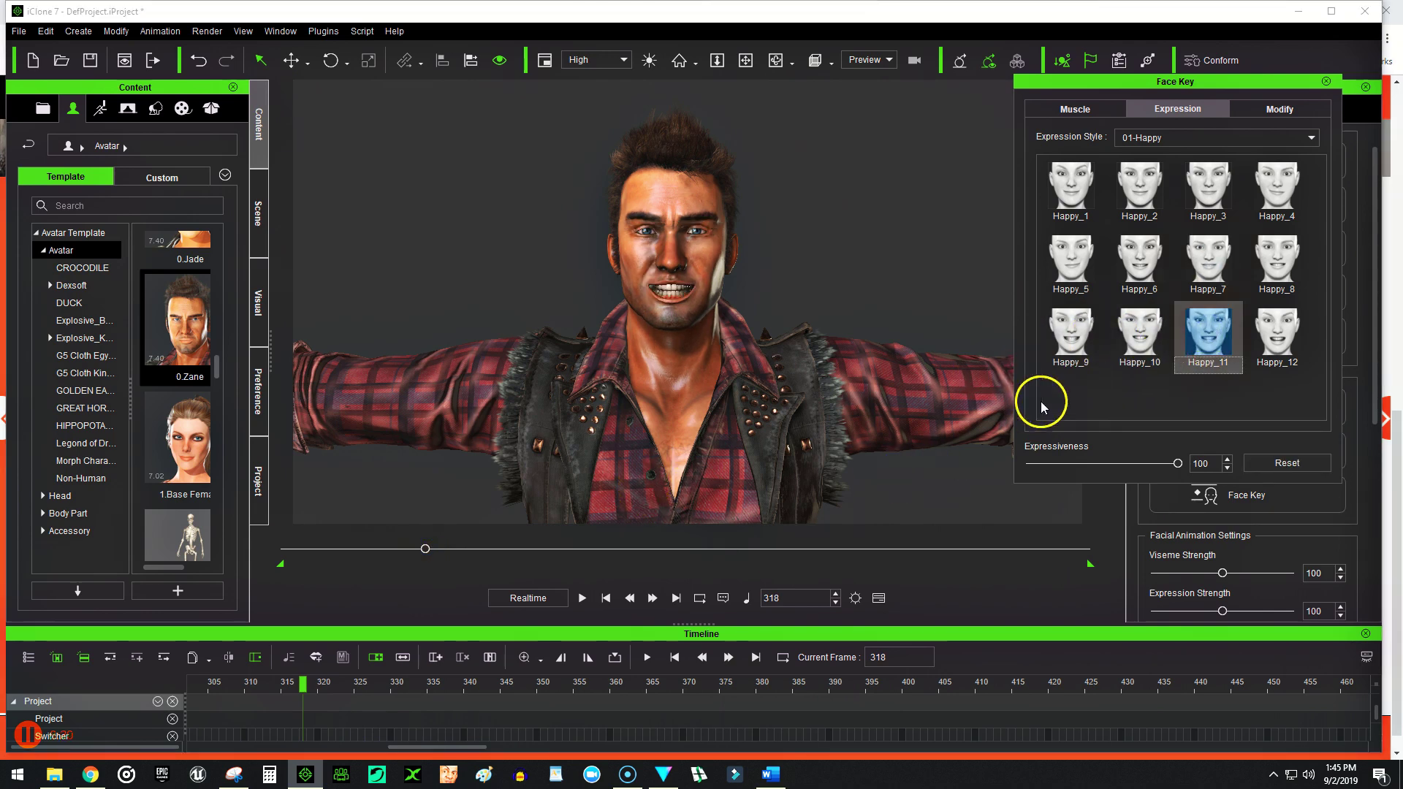
left_click_drag(1177, 464, 1110, 463)
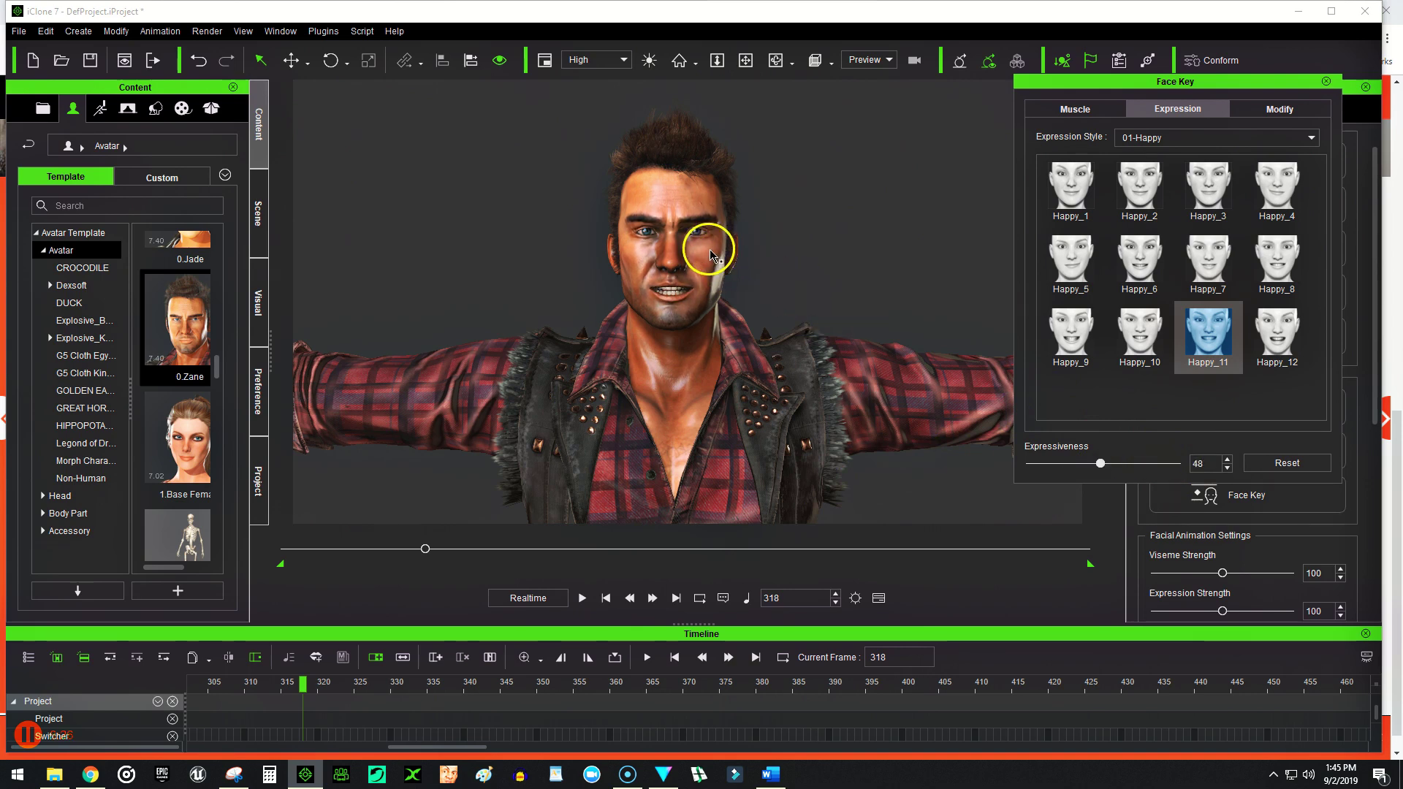
- Frame Zane's face in an angled close-up, play the animation from the first frame and return to the start
scroll(706, 252, "up", 5)
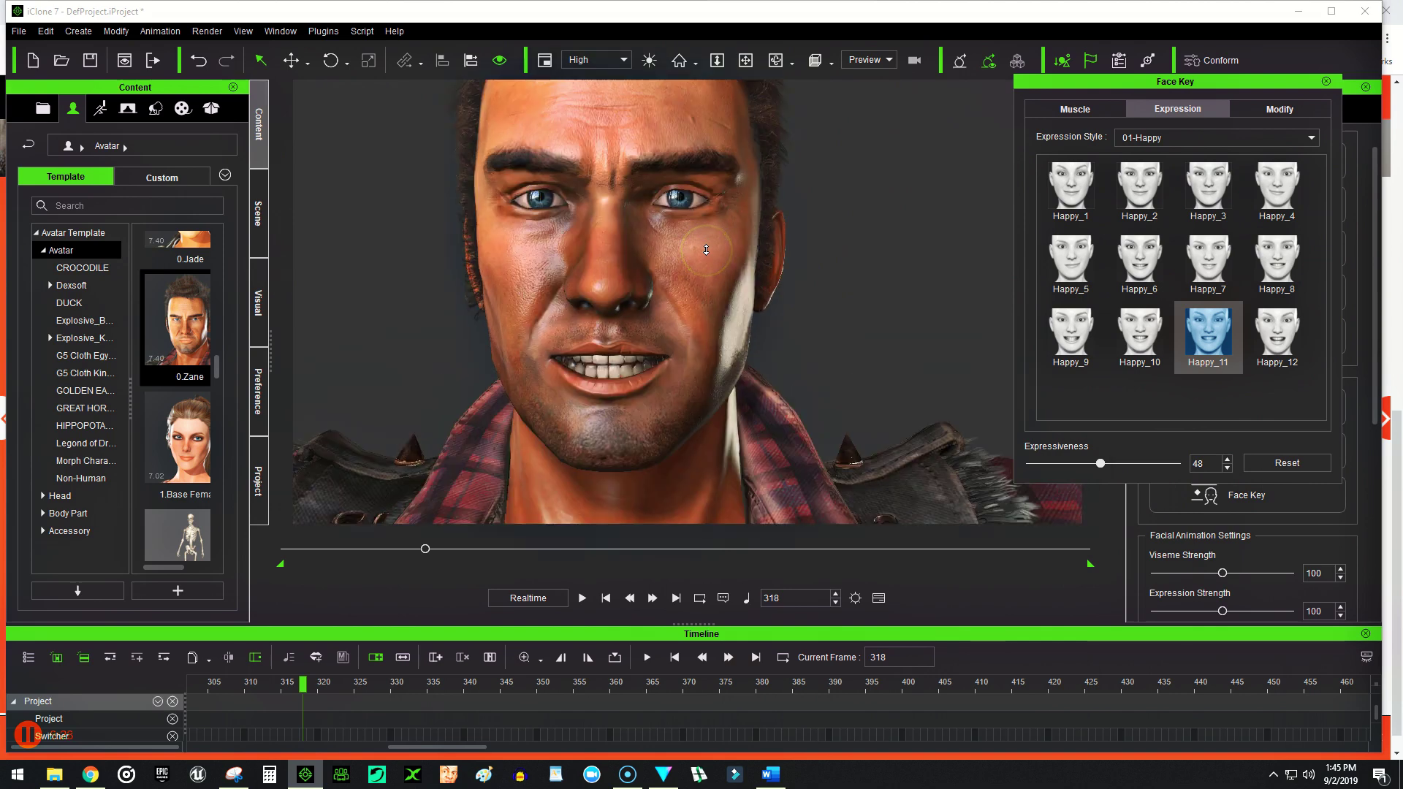
scroll(705, 250, "down", 5)
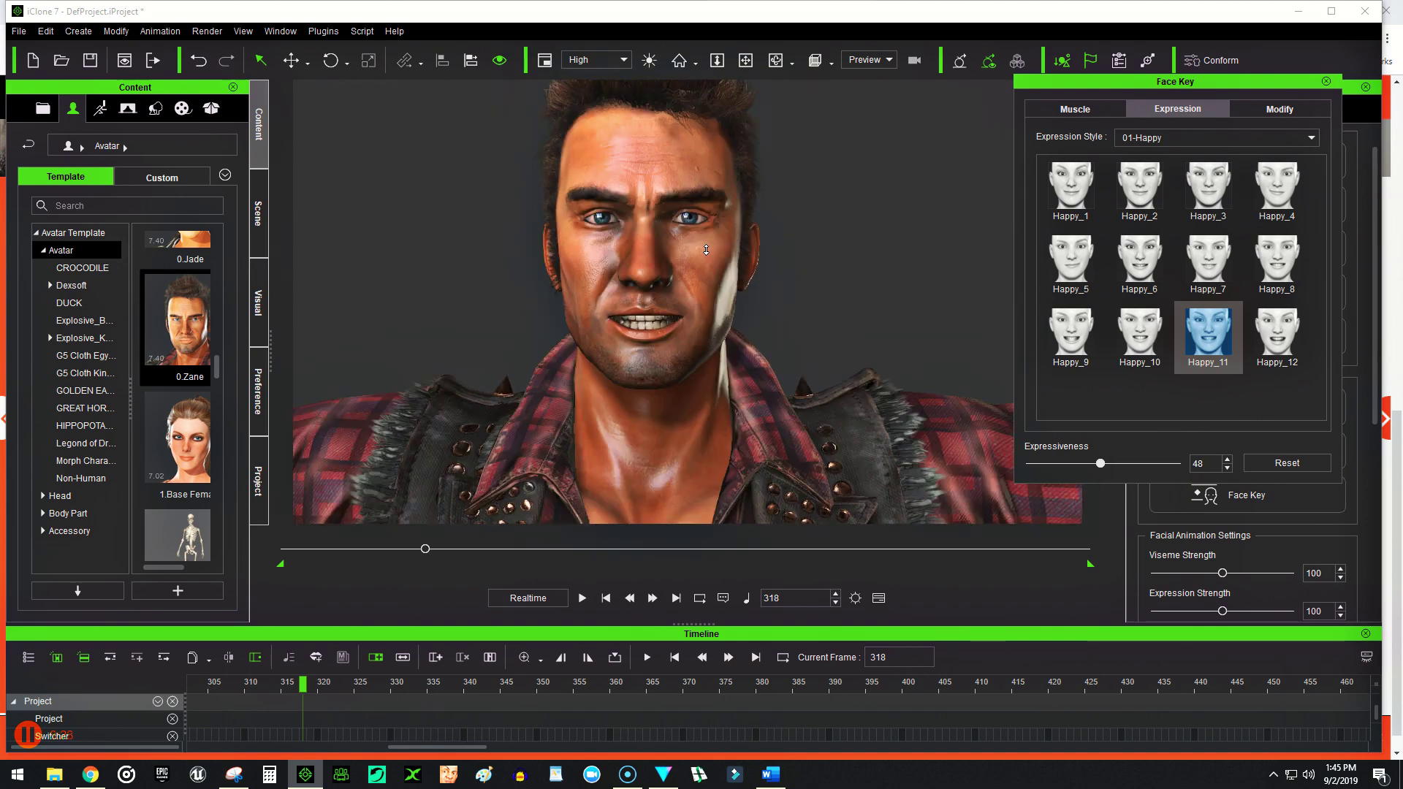
middle_click_drag(706, 250, 787, 320)
right_click_drag(787, 319, 729, 319)
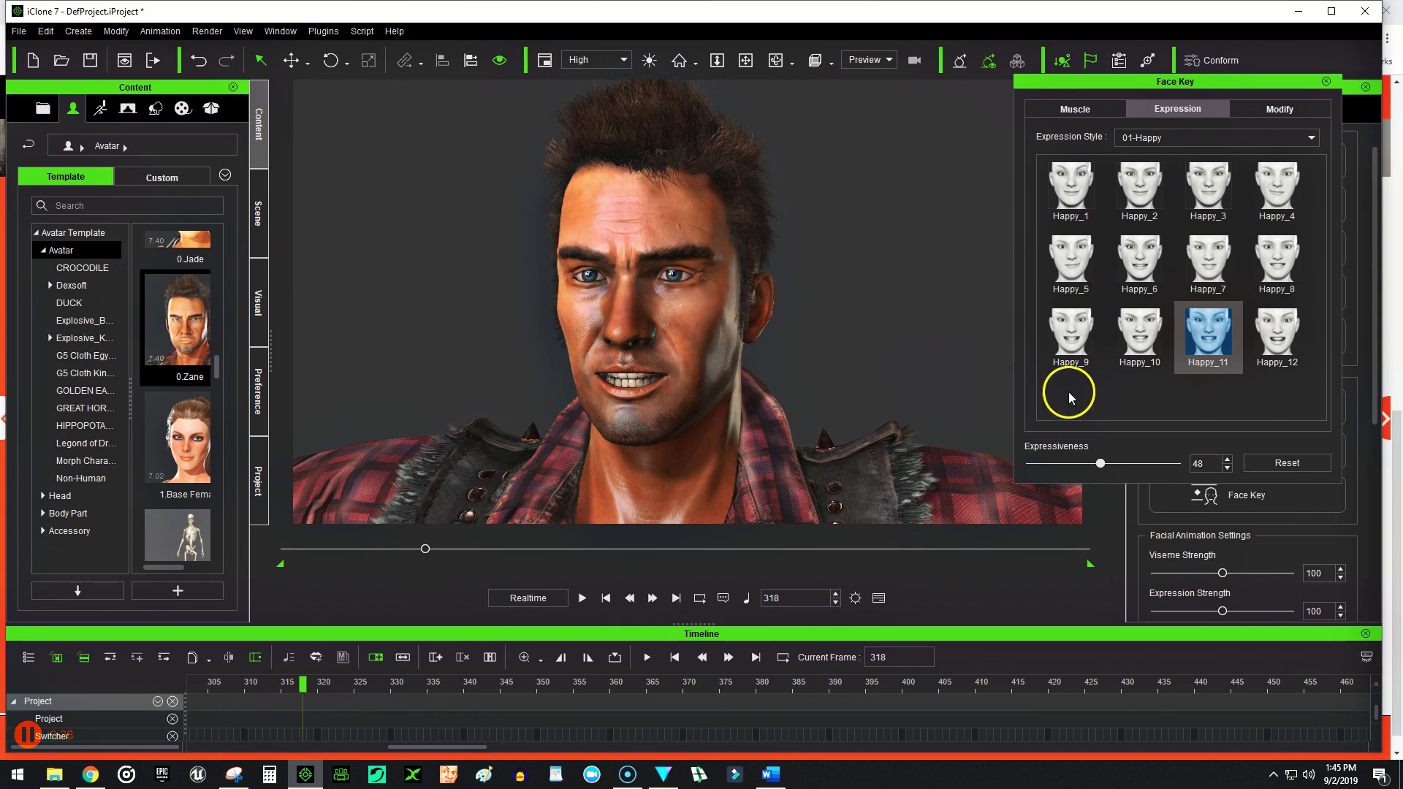
left_click_drag(426, 549, 277, 560)
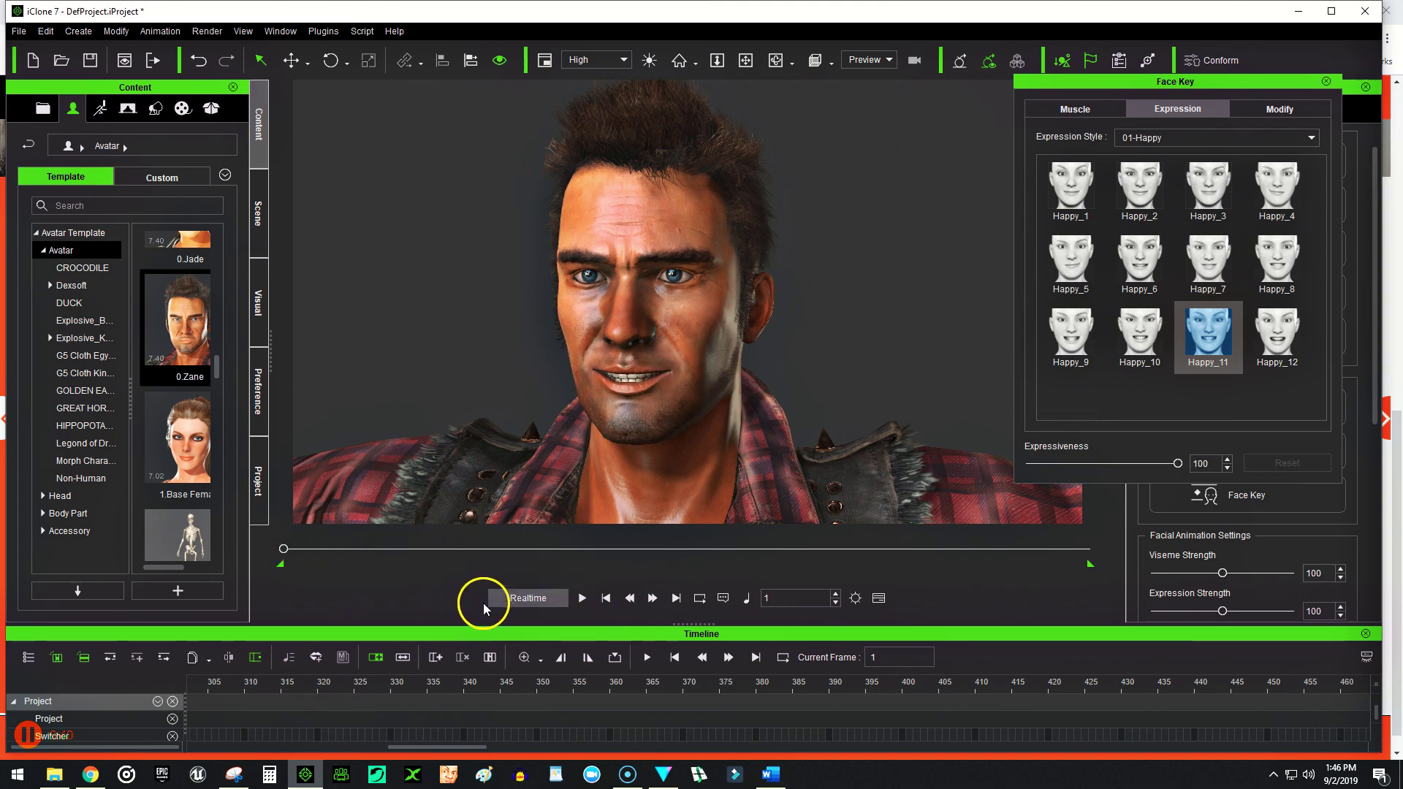
left_click(582, 598)
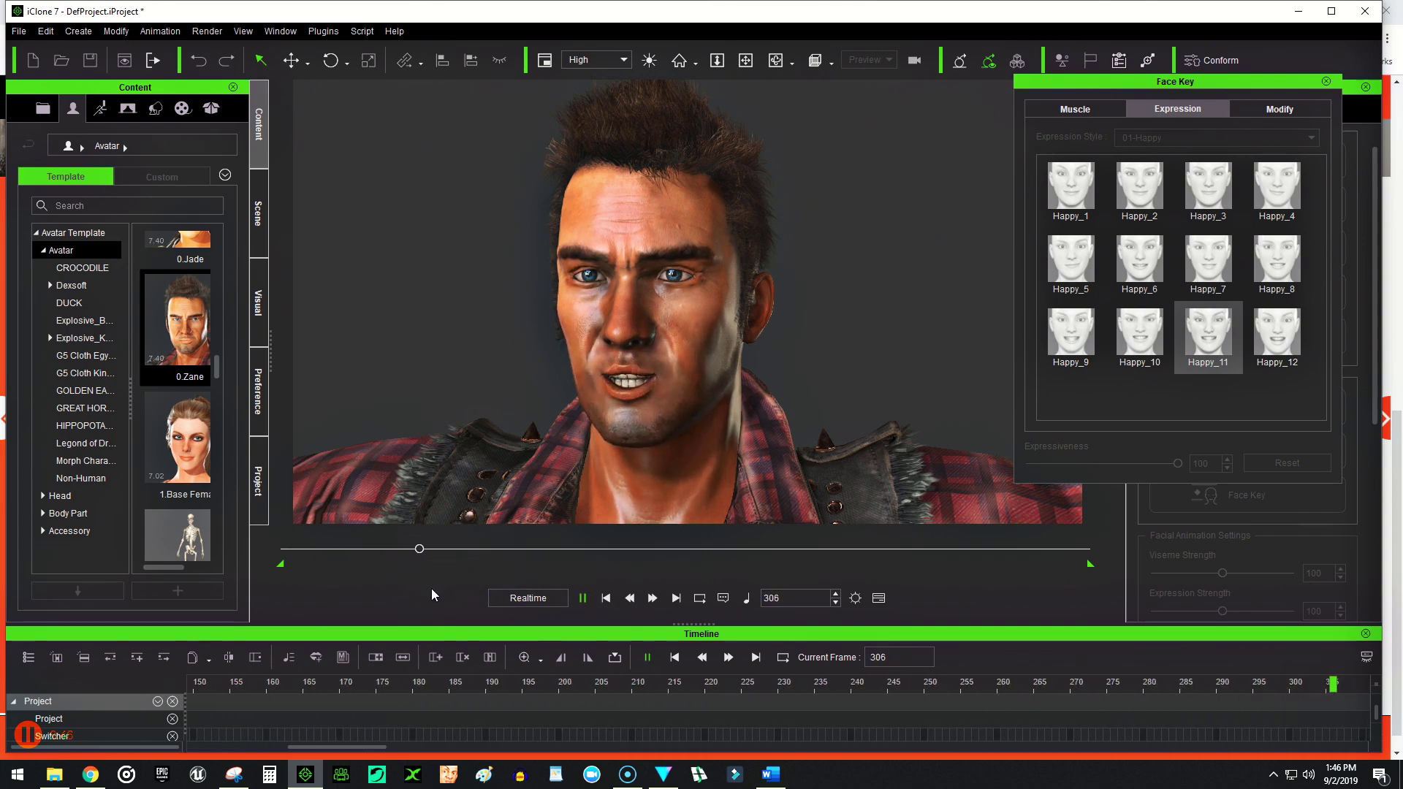
left_click(606, 597)
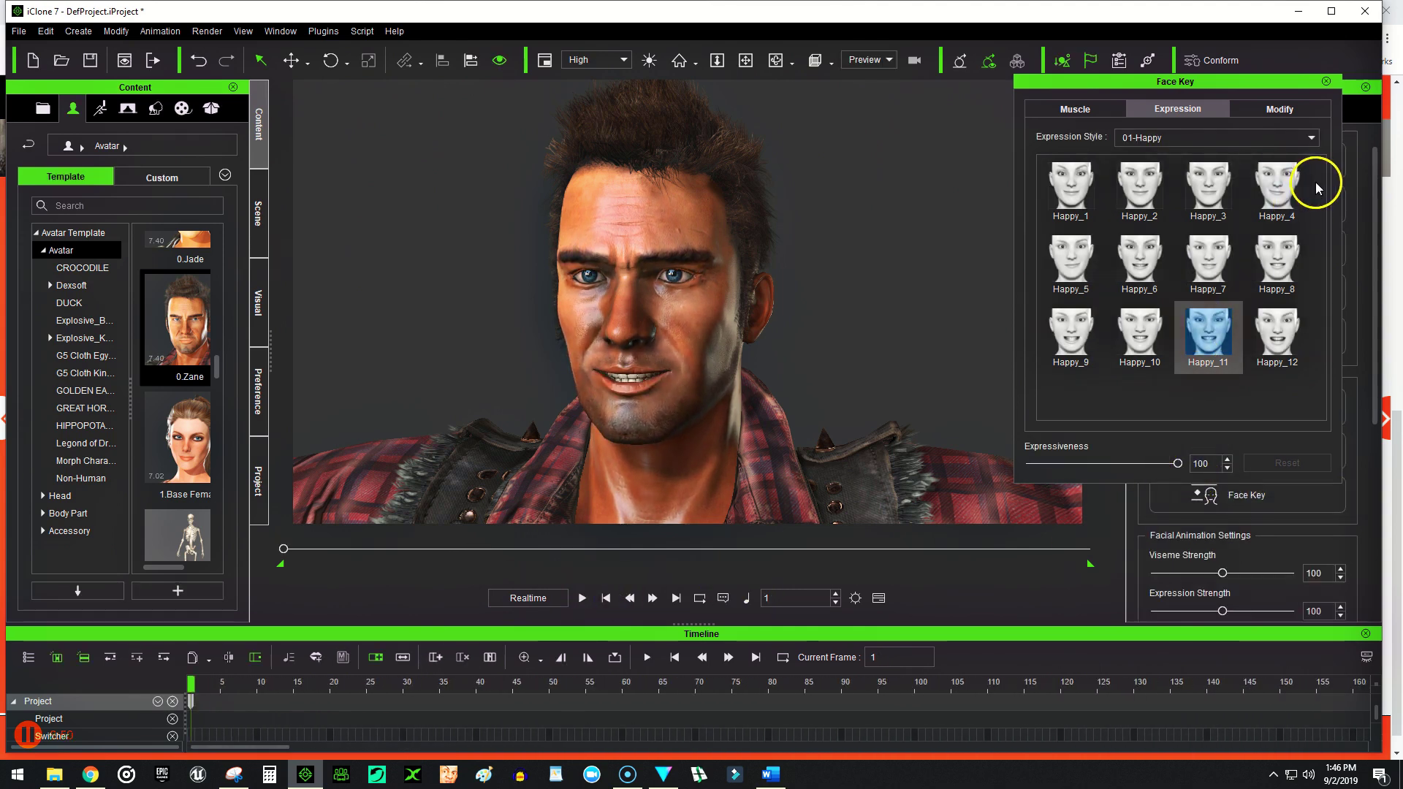
- Close the face key editor and make Zane look at the preview camera on the first frame
left_click(1326, 83)
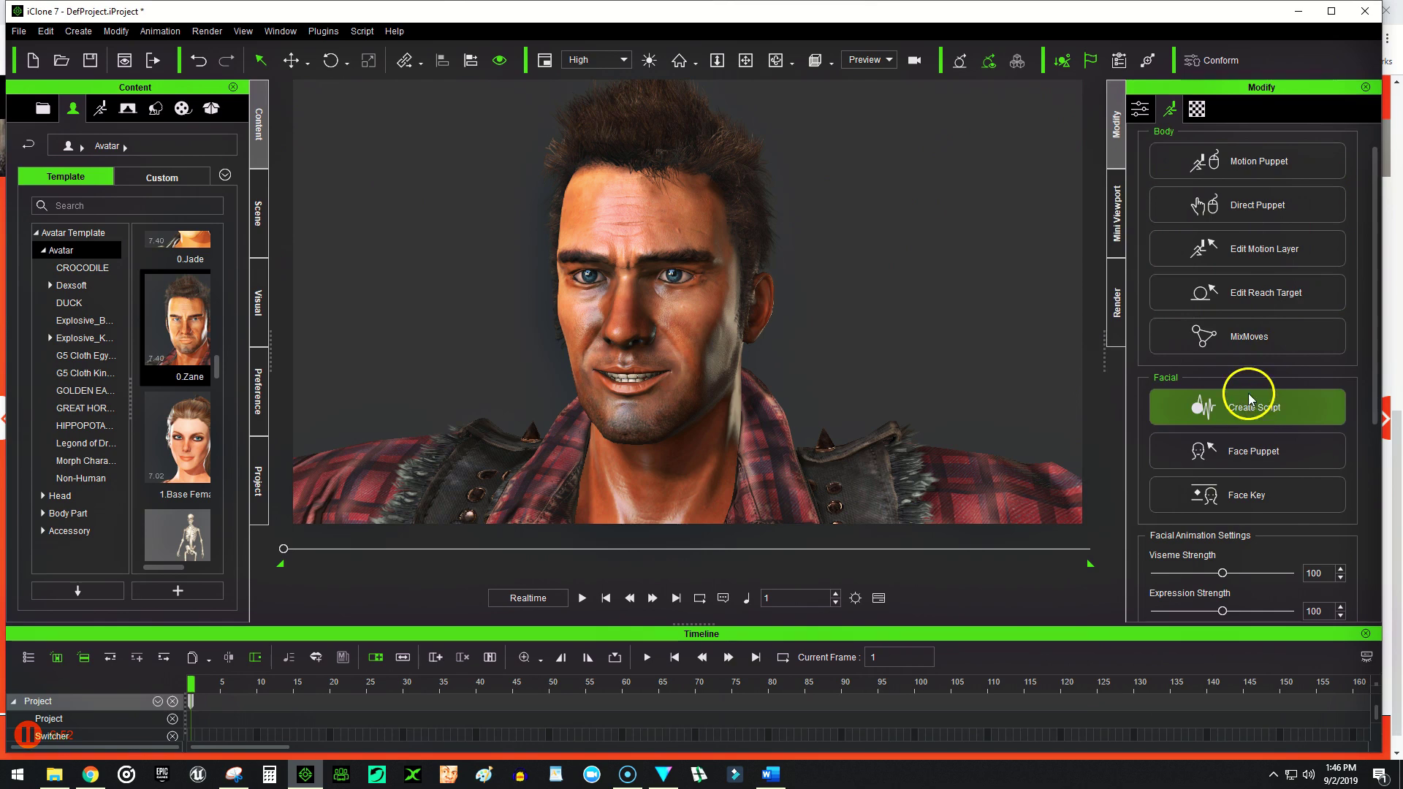
left_click(1147, 119)
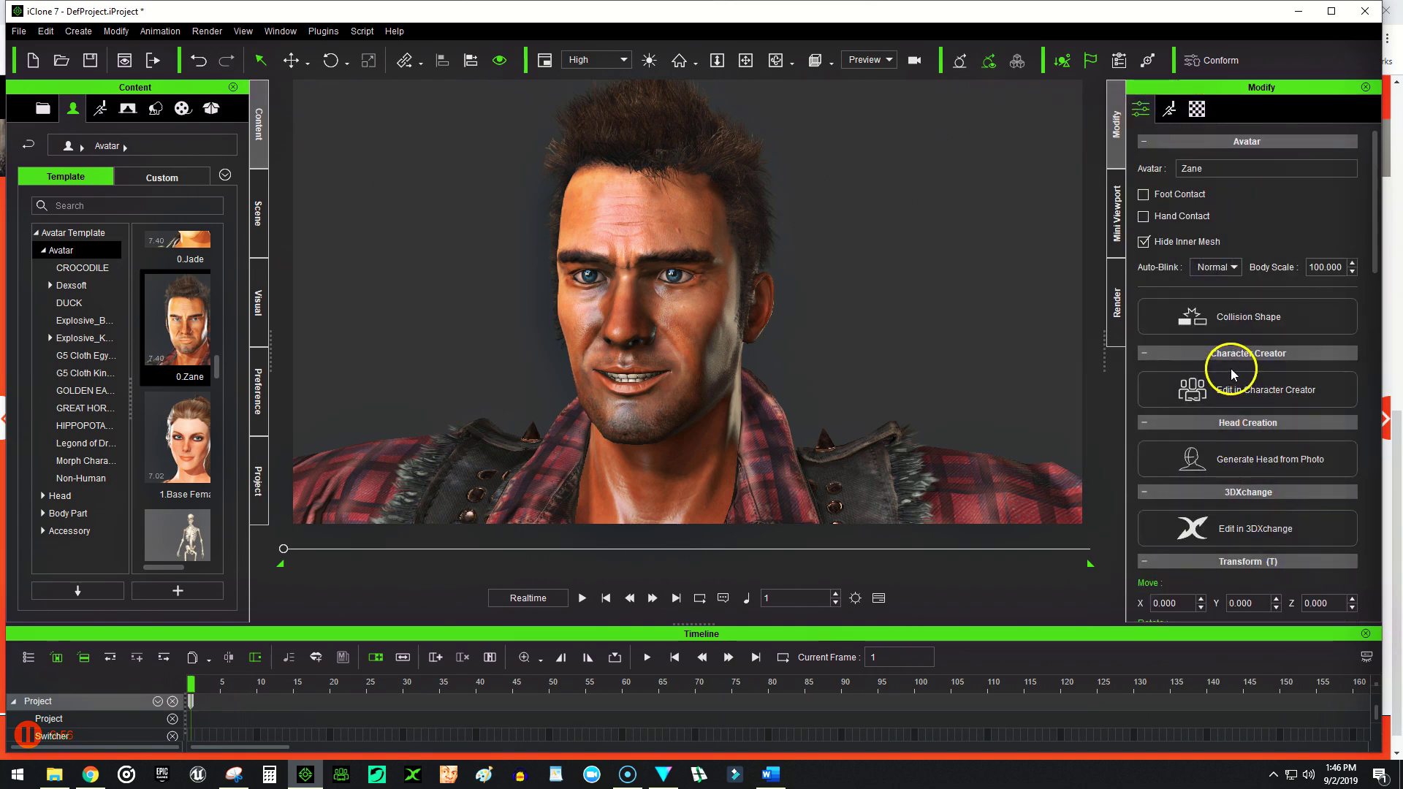
scroll(1228, 358, "down", 5)
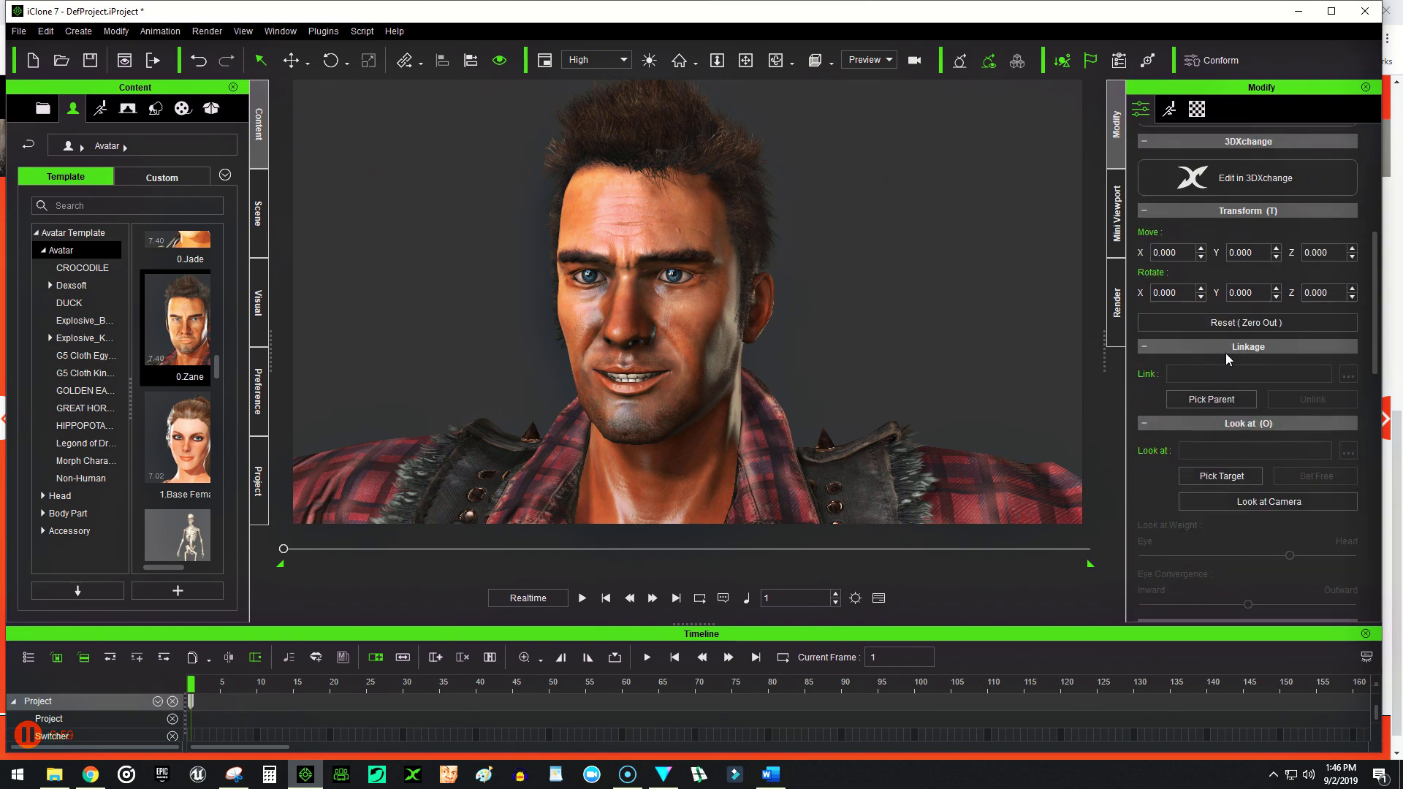
left_click(1250, 503)
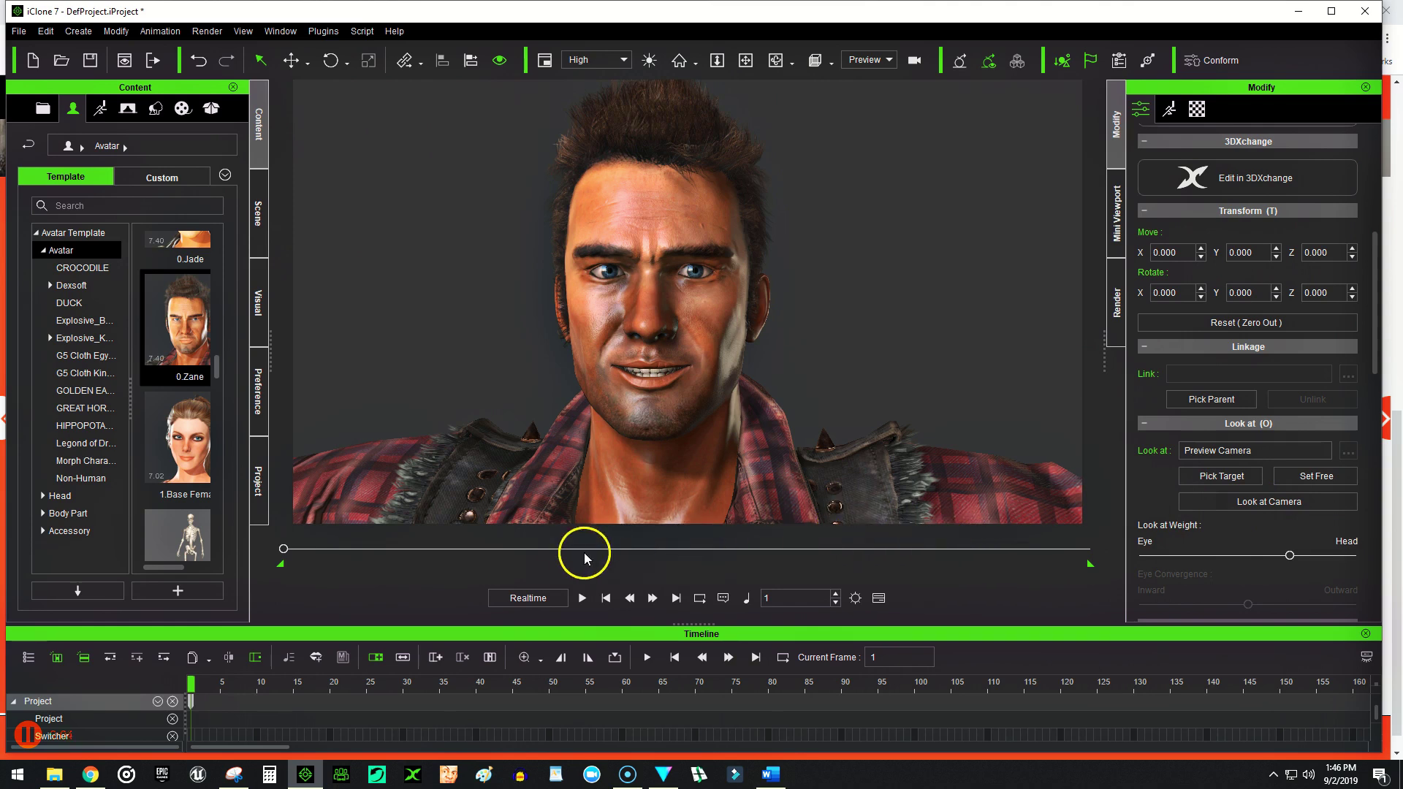
- Create a new camera and shorten the playback range to end just past frame 643, leaving the playhead on frame 643
left_click(78, 31)
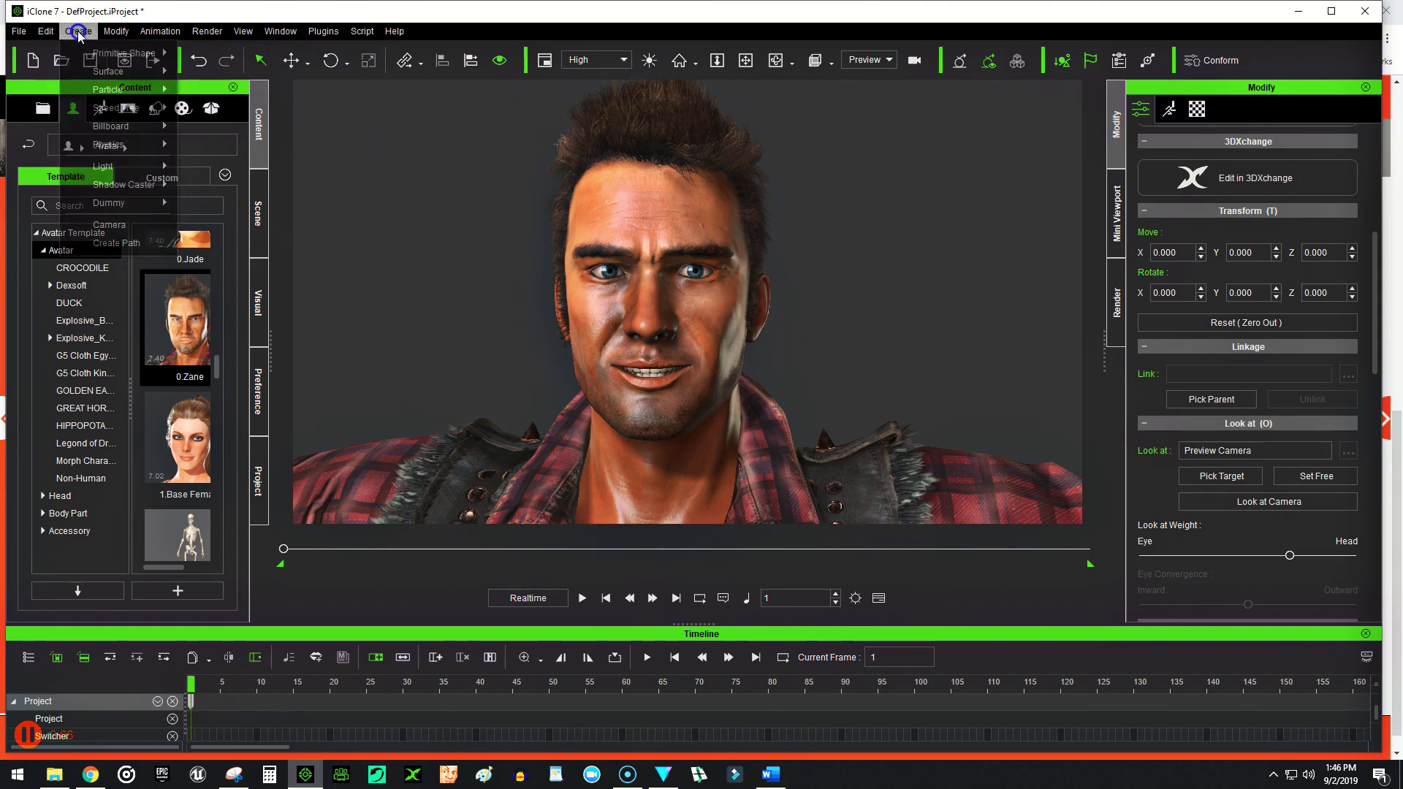
left_click(111, 216)
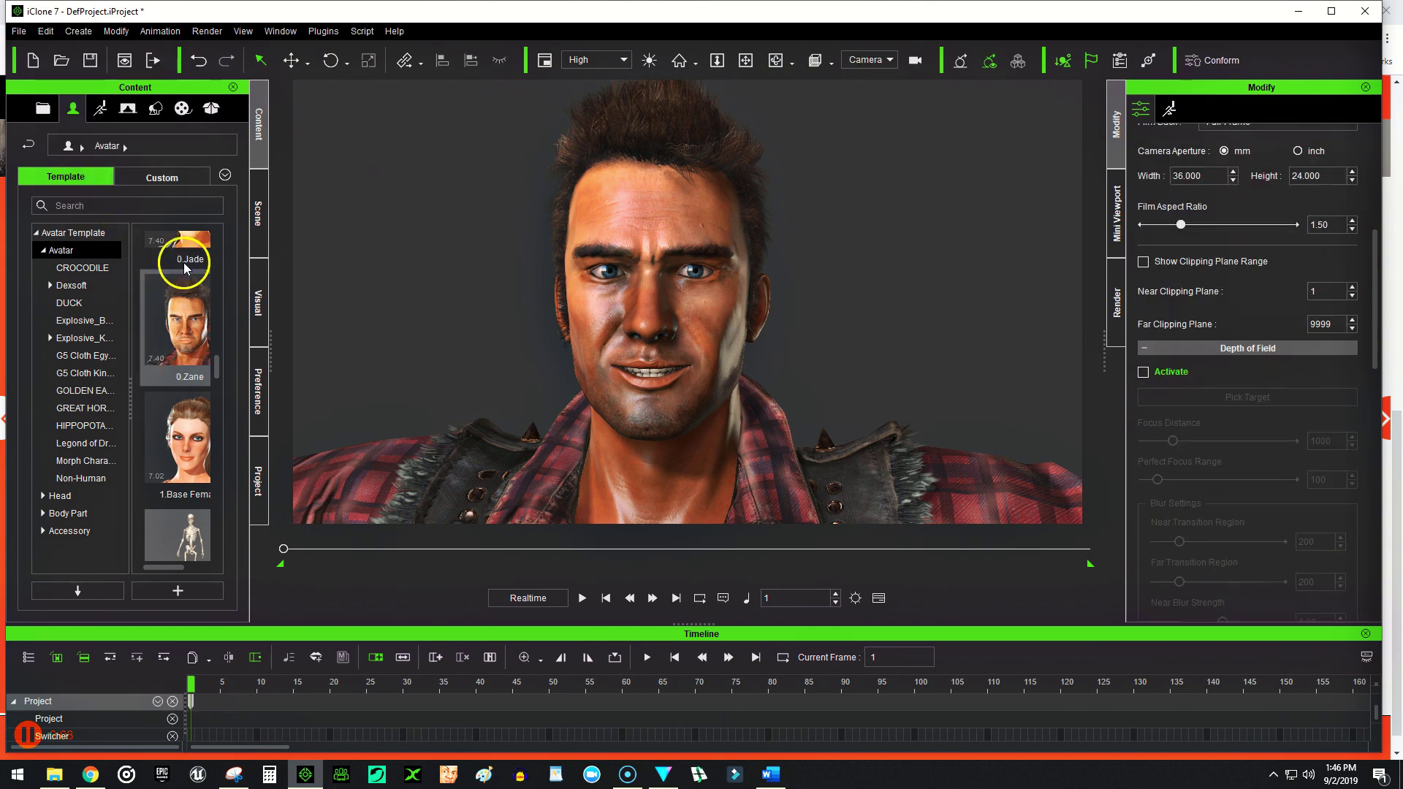
left_click_drag(784, 561, 1065, 541)
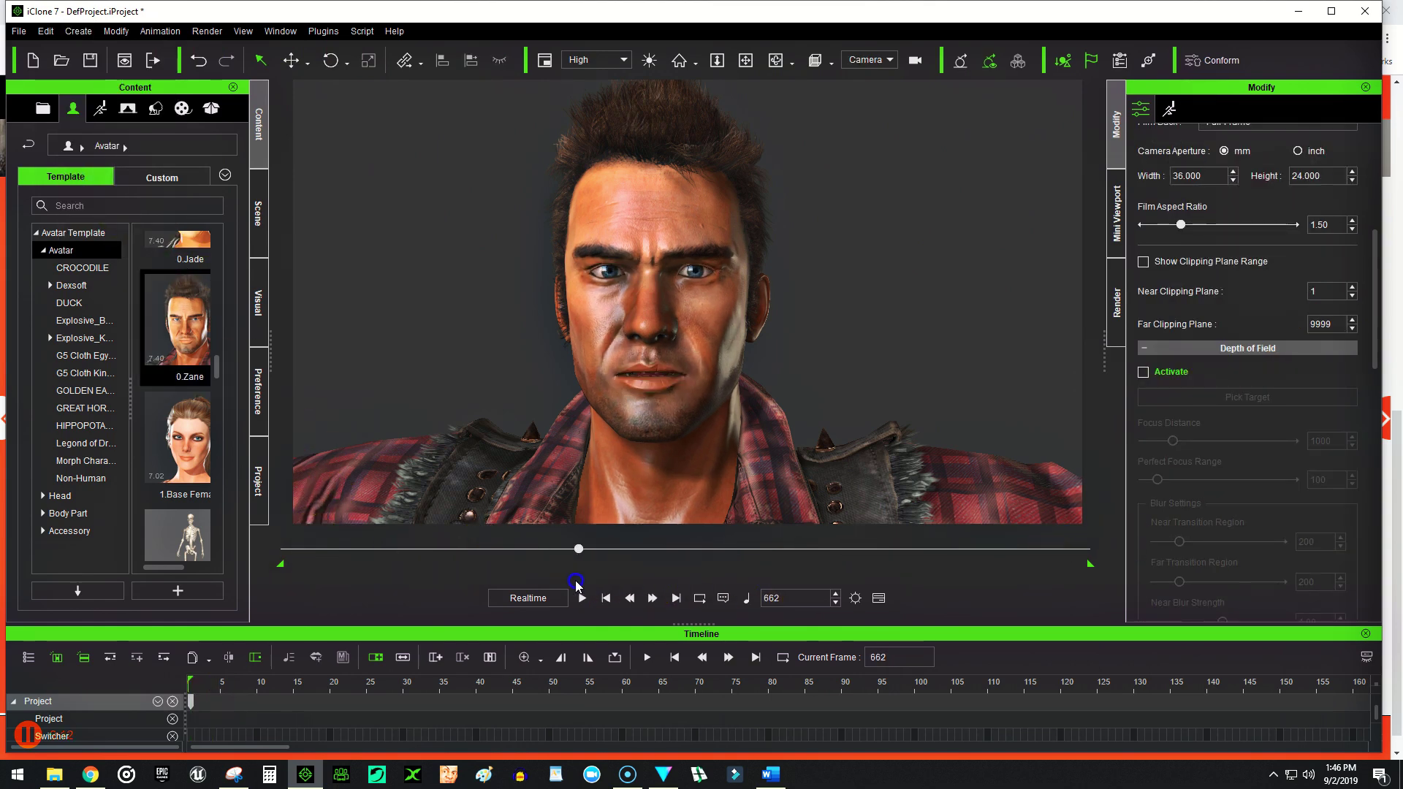
left_click_drag(576, 584, 669, 564)
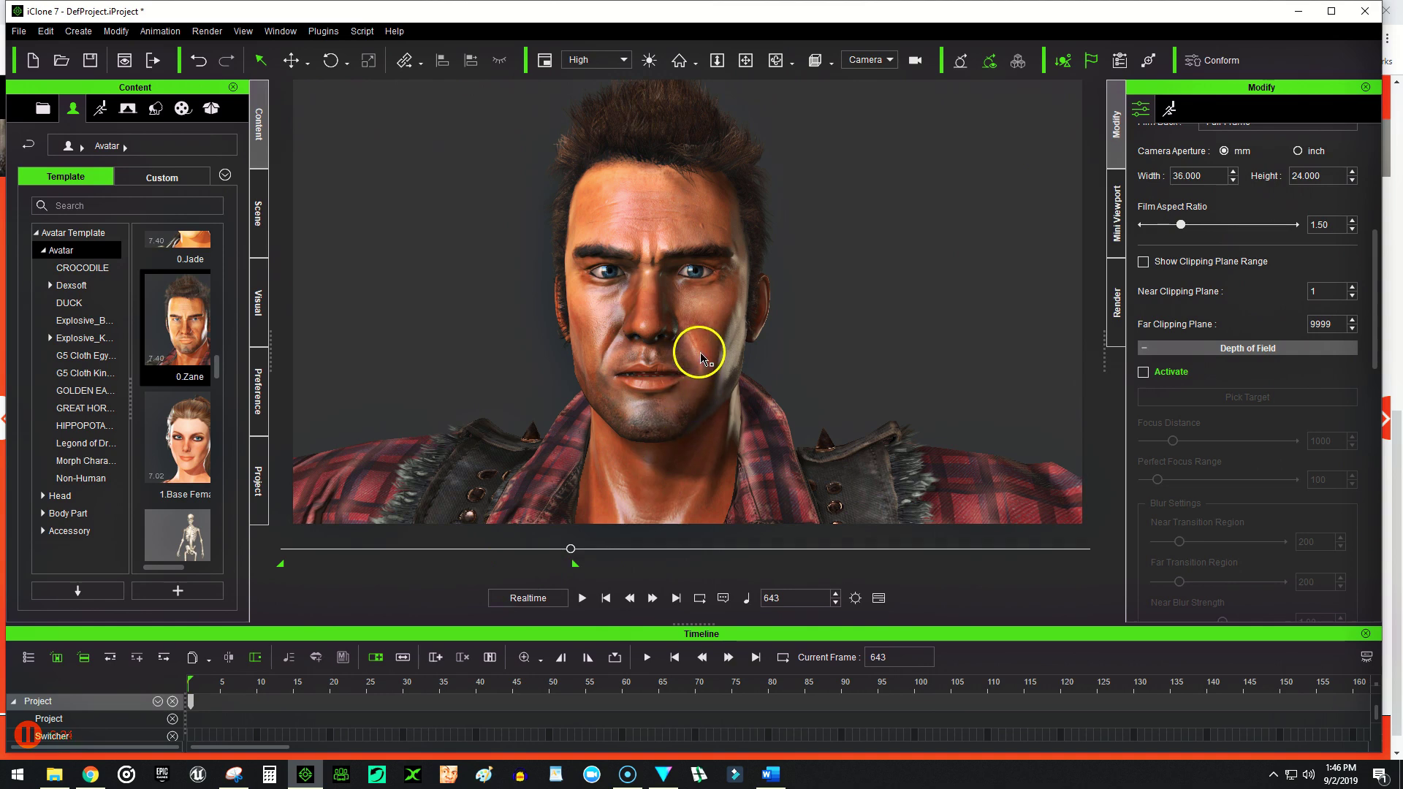
- At frame 643, pull the new camera back from Zane and orbit it around to view him from an angle
scroll(698, 322, "up", 2)
scroll(698, 319, "down", 2)
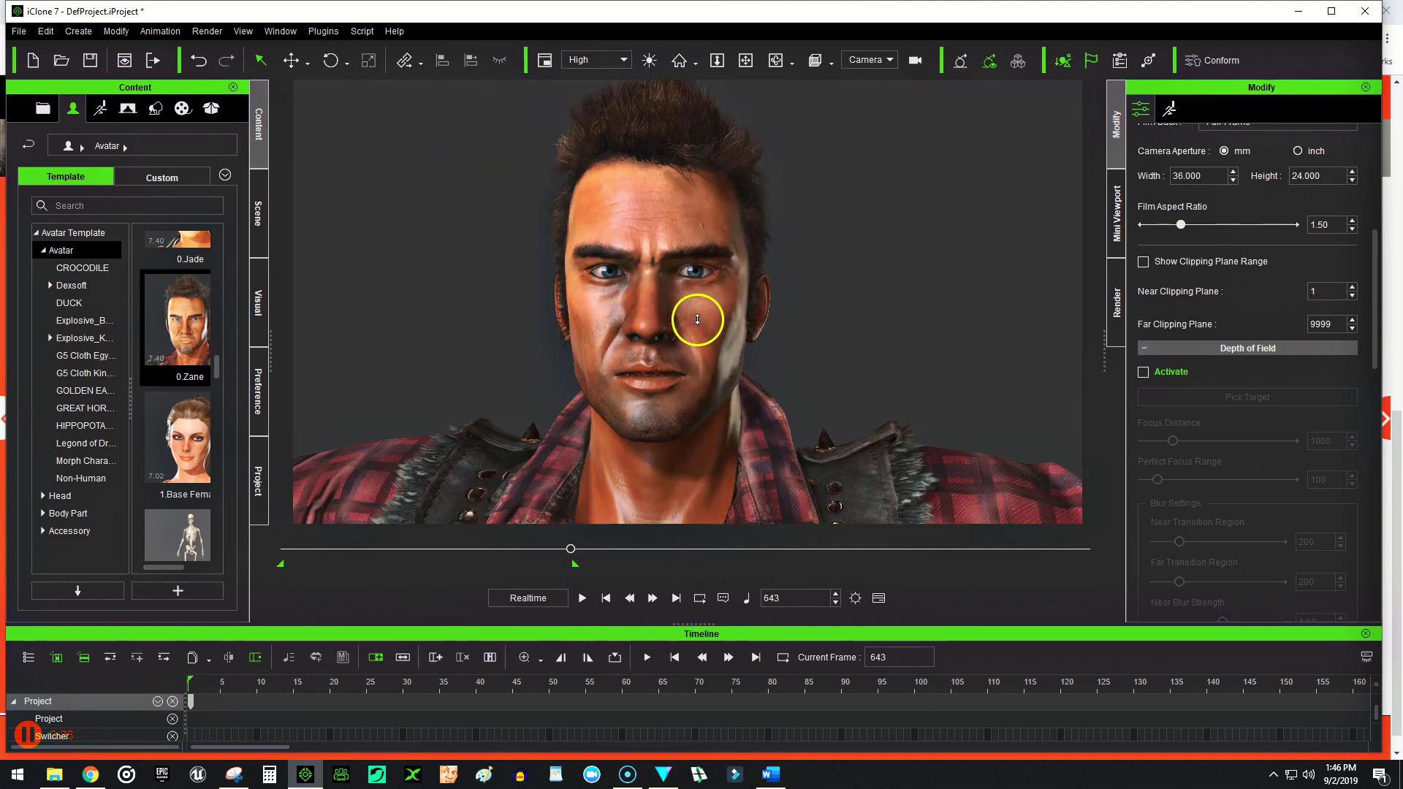
scroll(701, 326, "down", 2)
left_click(730, 344)
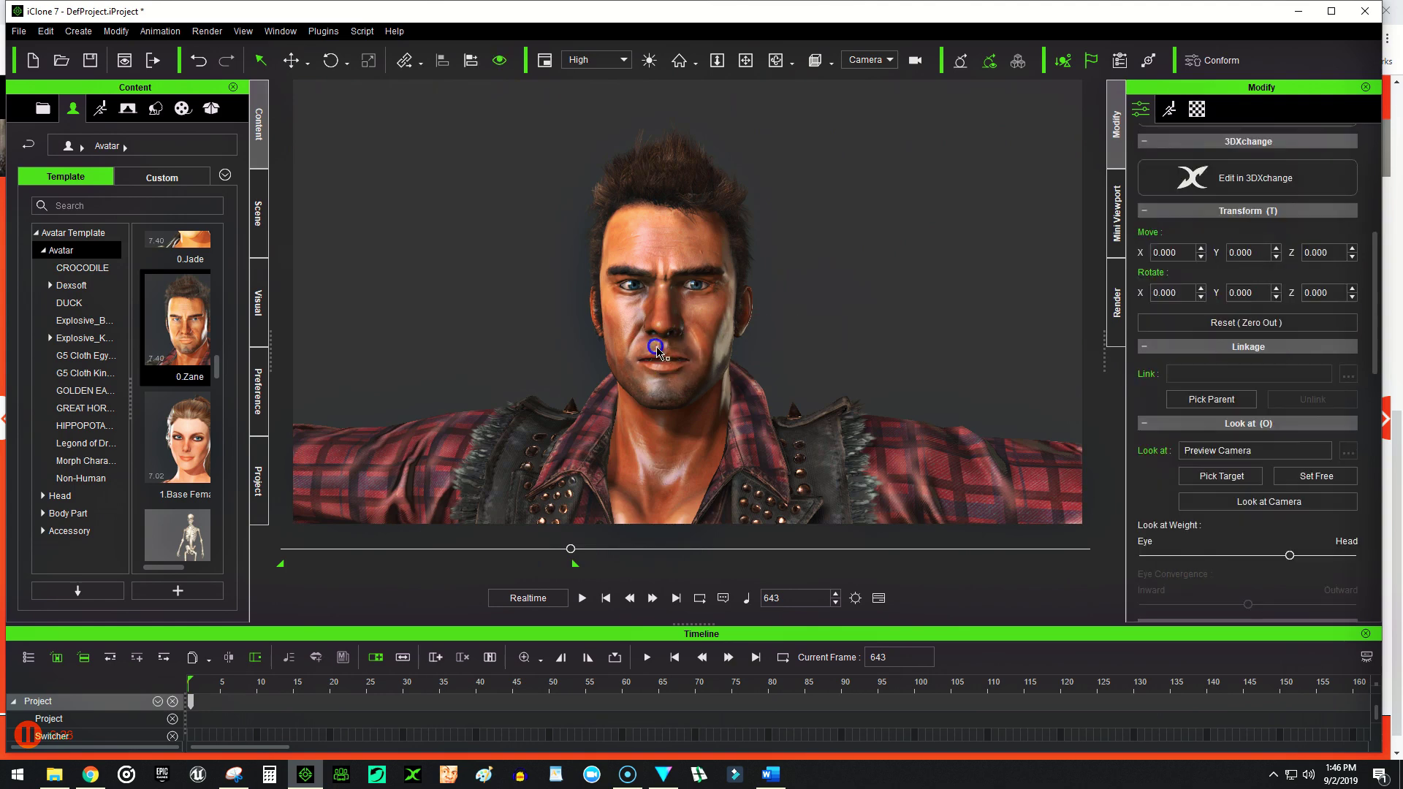
right_click_drag(733, 346, 557, 373)
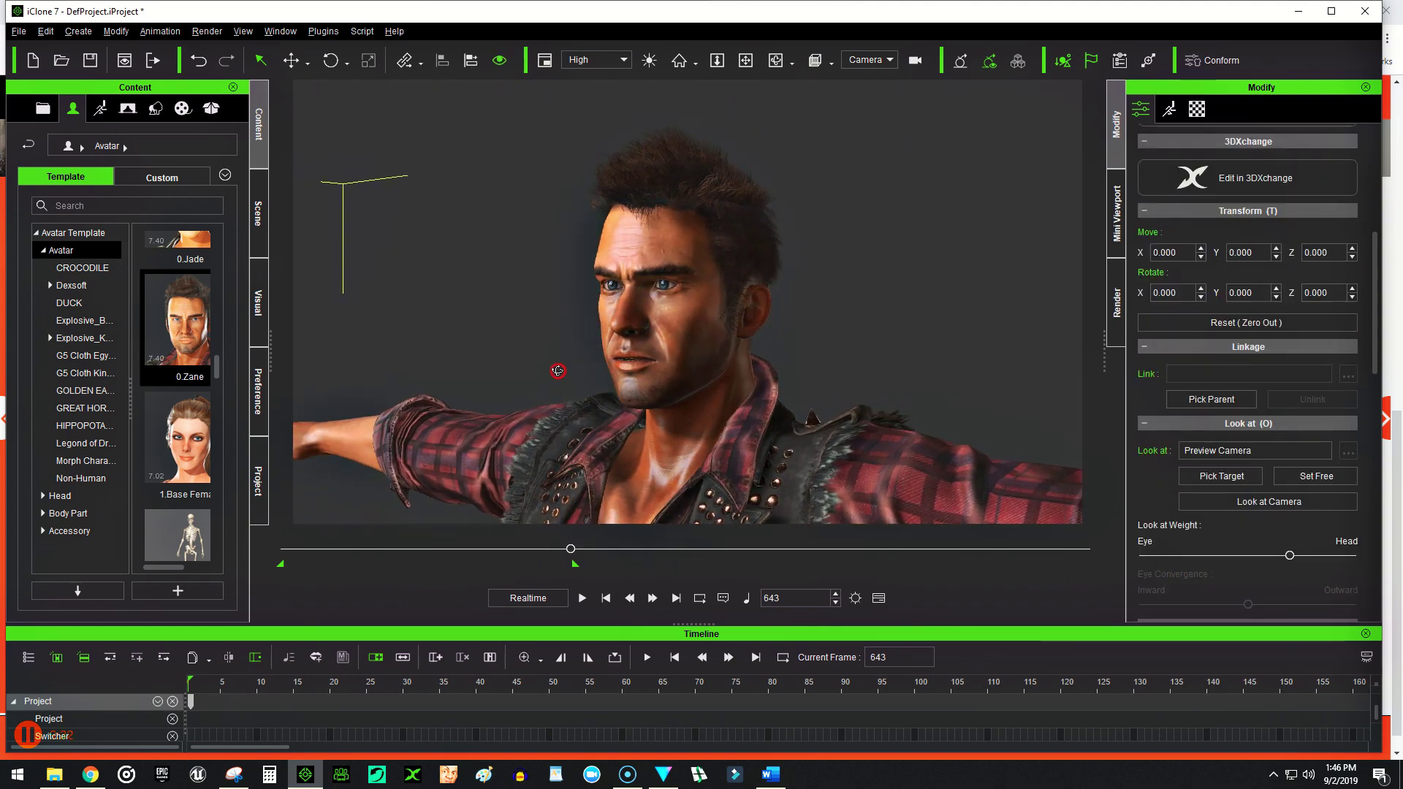
left_click(588, 523)
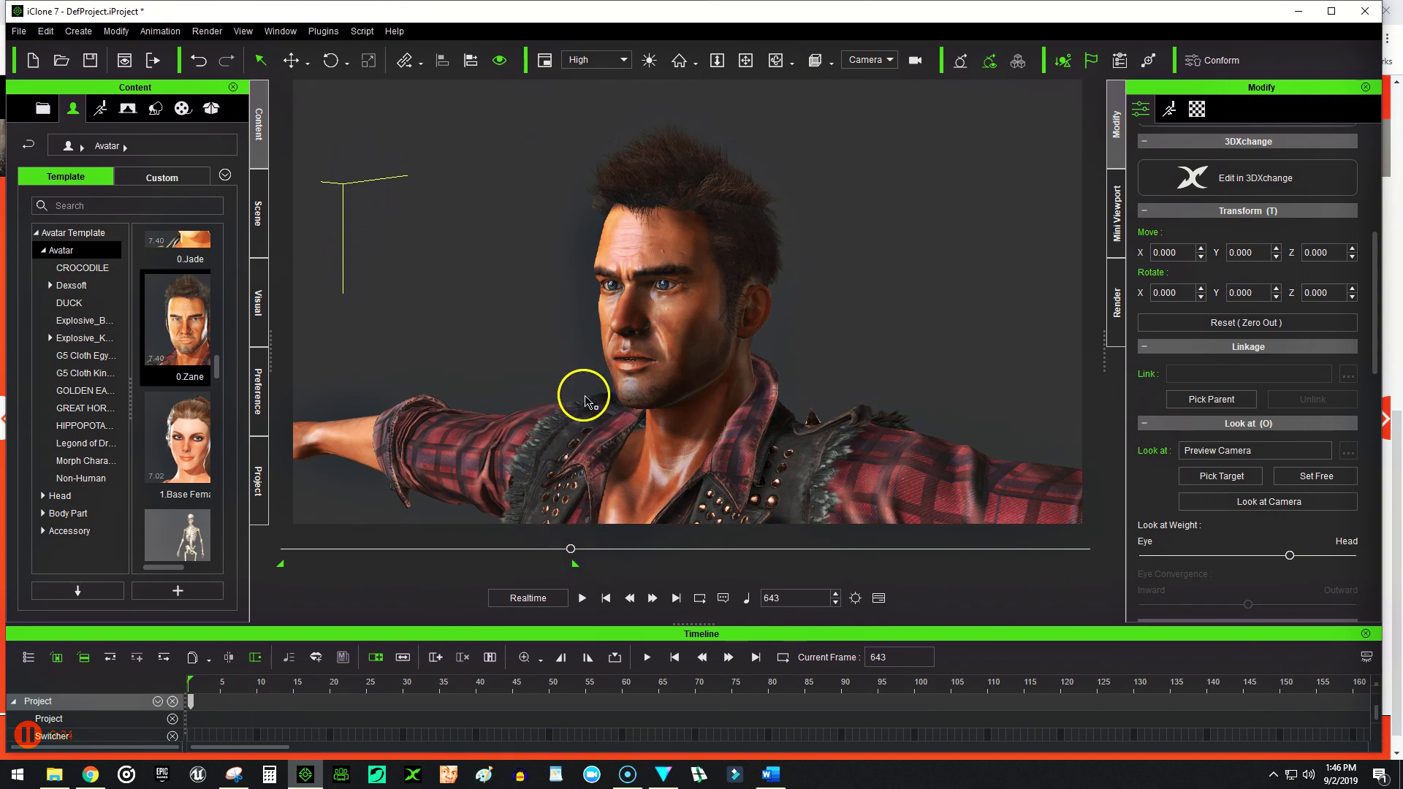
right_click_drag(590, 394, 987, 394)
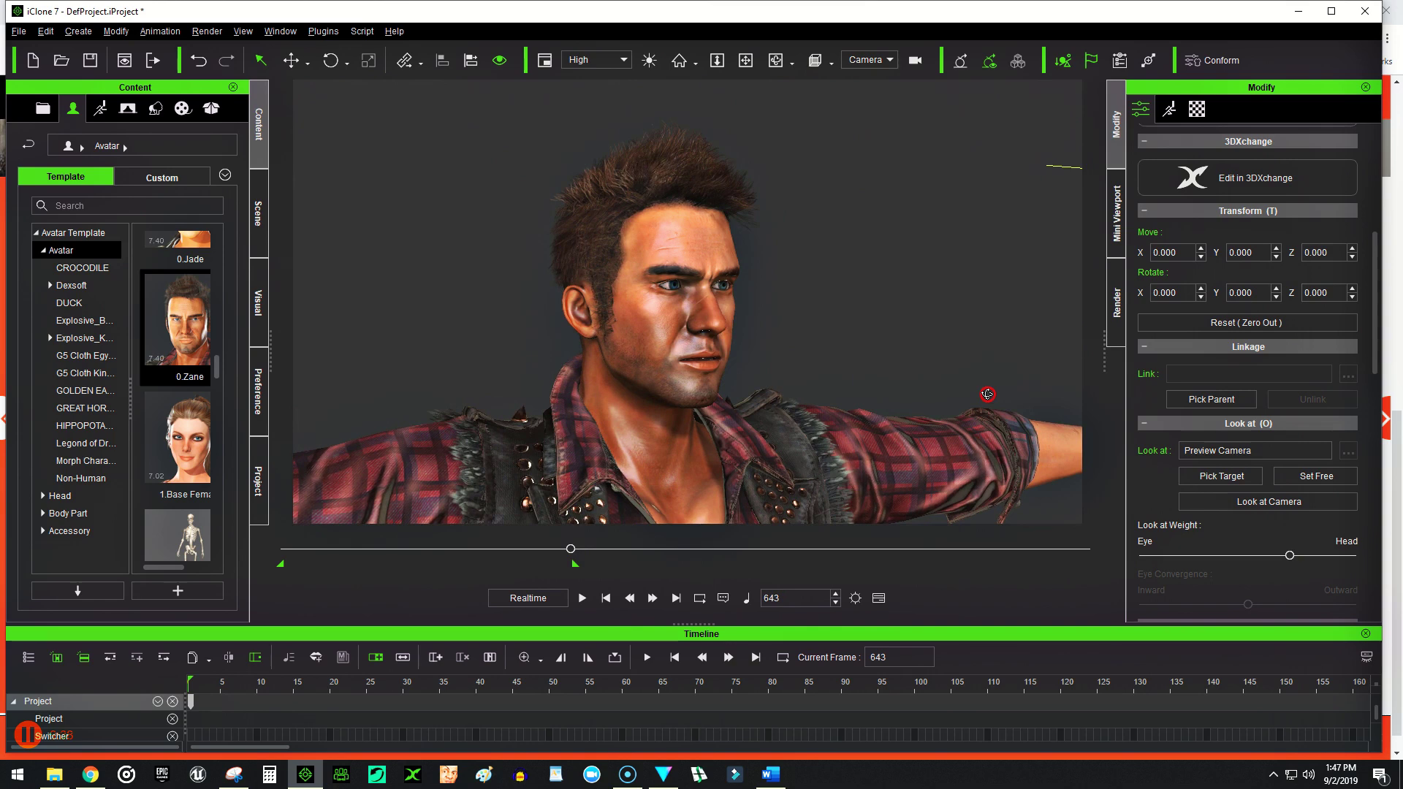
- Play back the camera move from the first frame and return to the start
left_click_drag(548, 549, 231, 547)
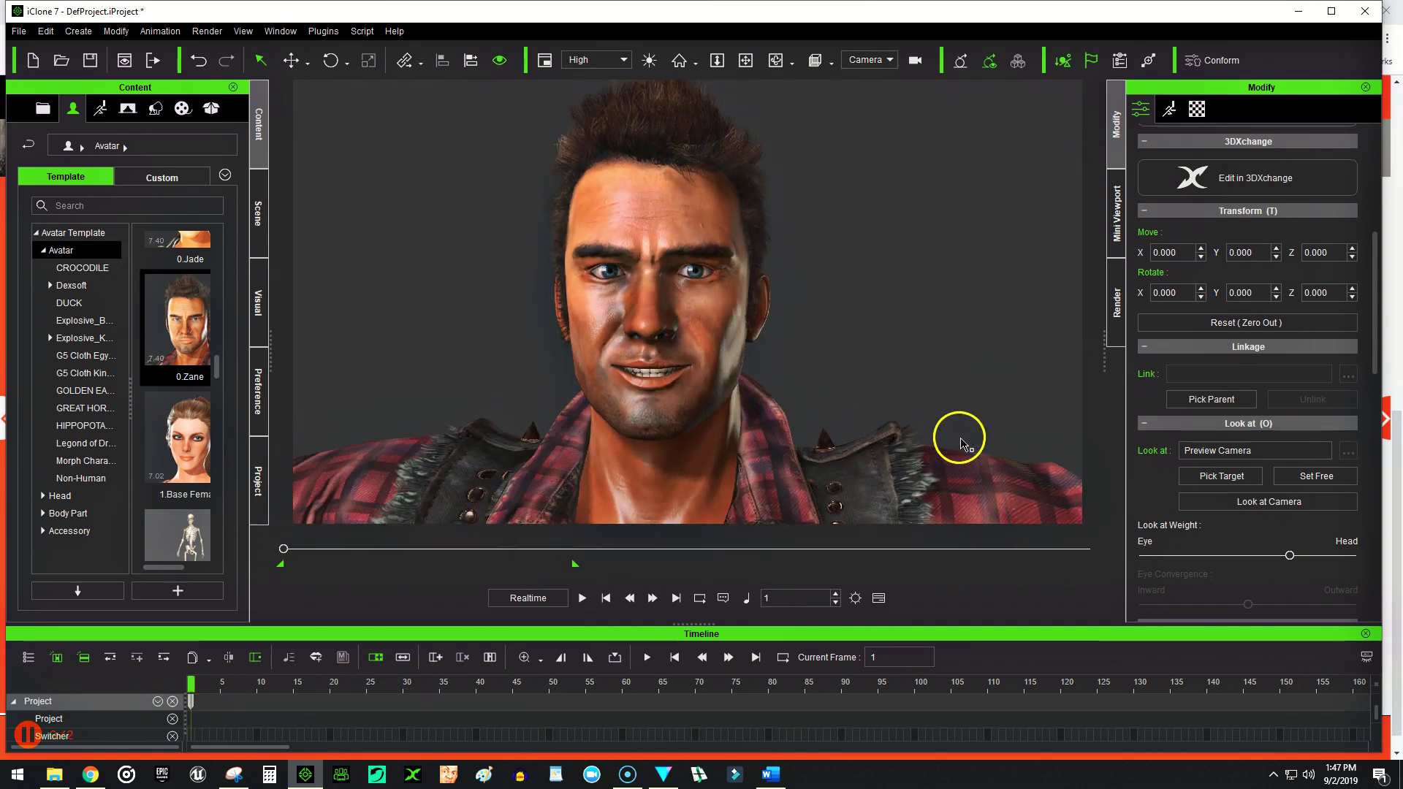
left_click(583, 599)
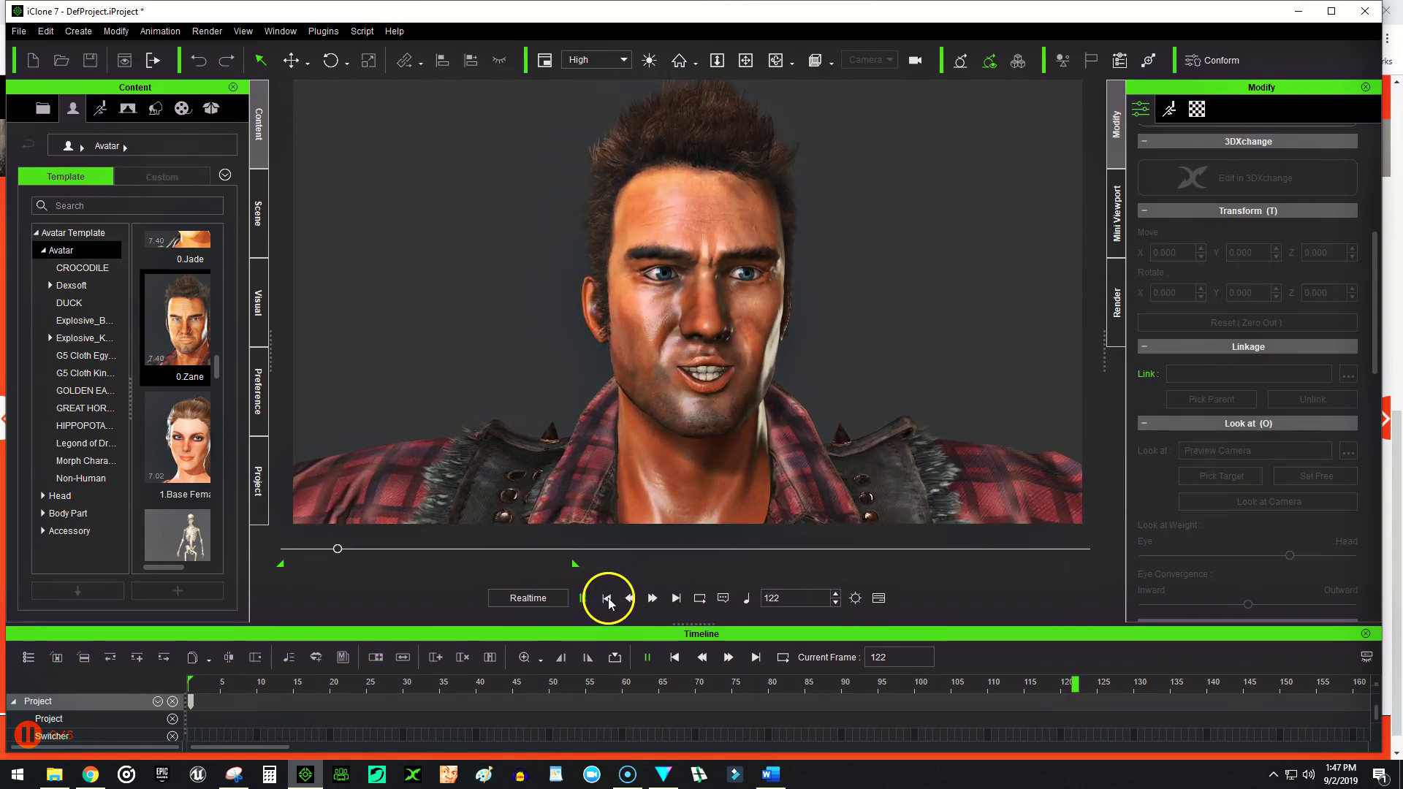
left_click(606, 598)
- Make Zane look at the new camera on the first frame, and play the animation, pausing at frame 481
left_click(1219, 502)
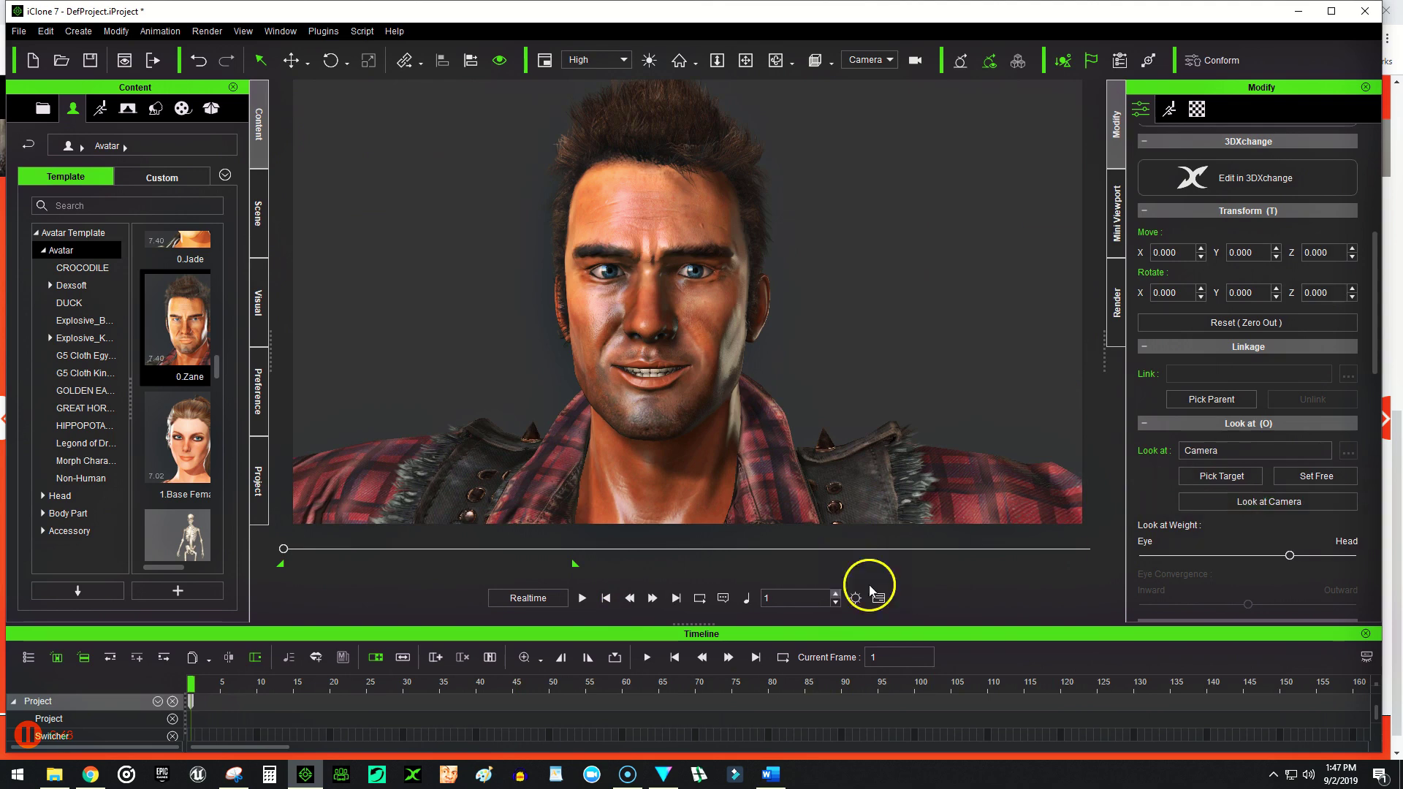
left_click(582, 598)
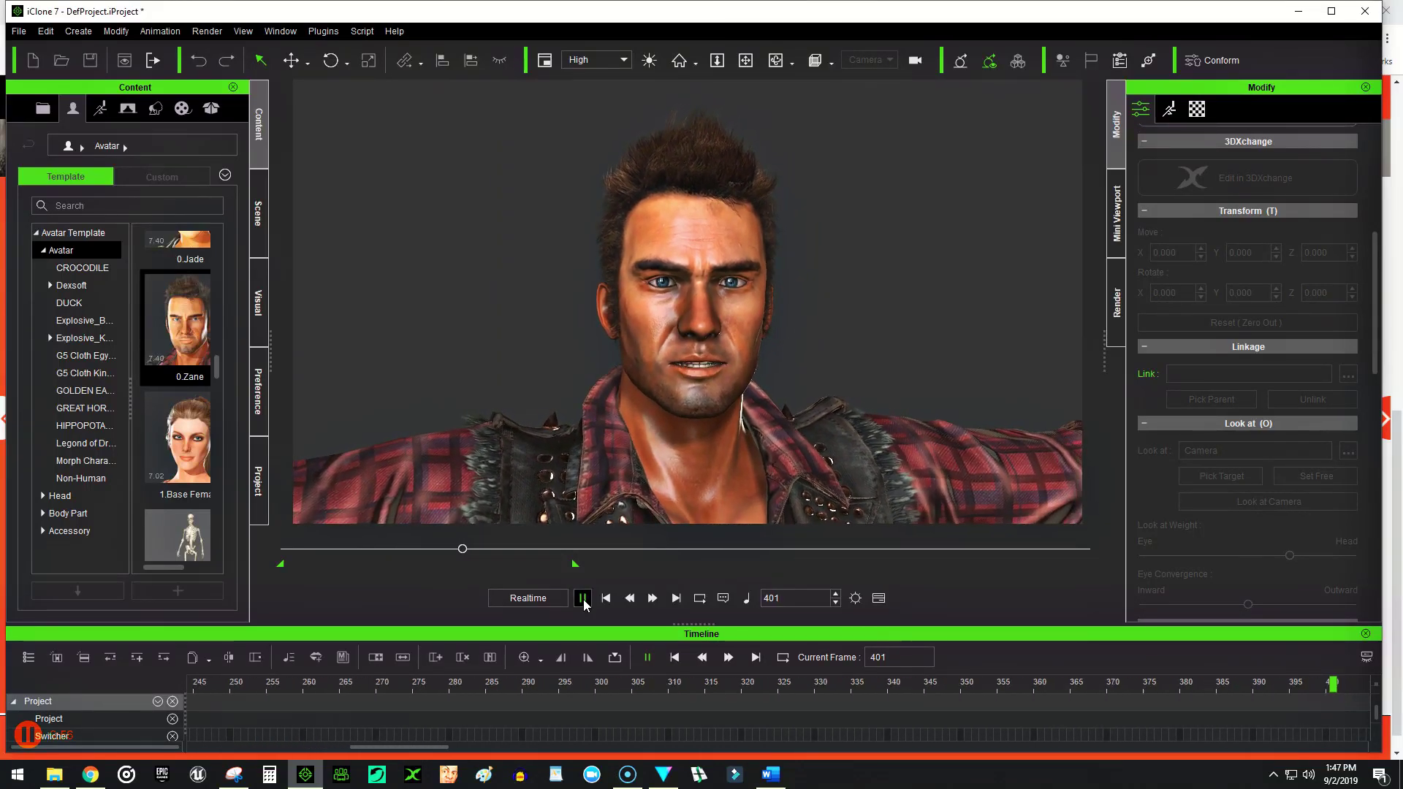
left_click(582, 598)
left_click(517, 575)
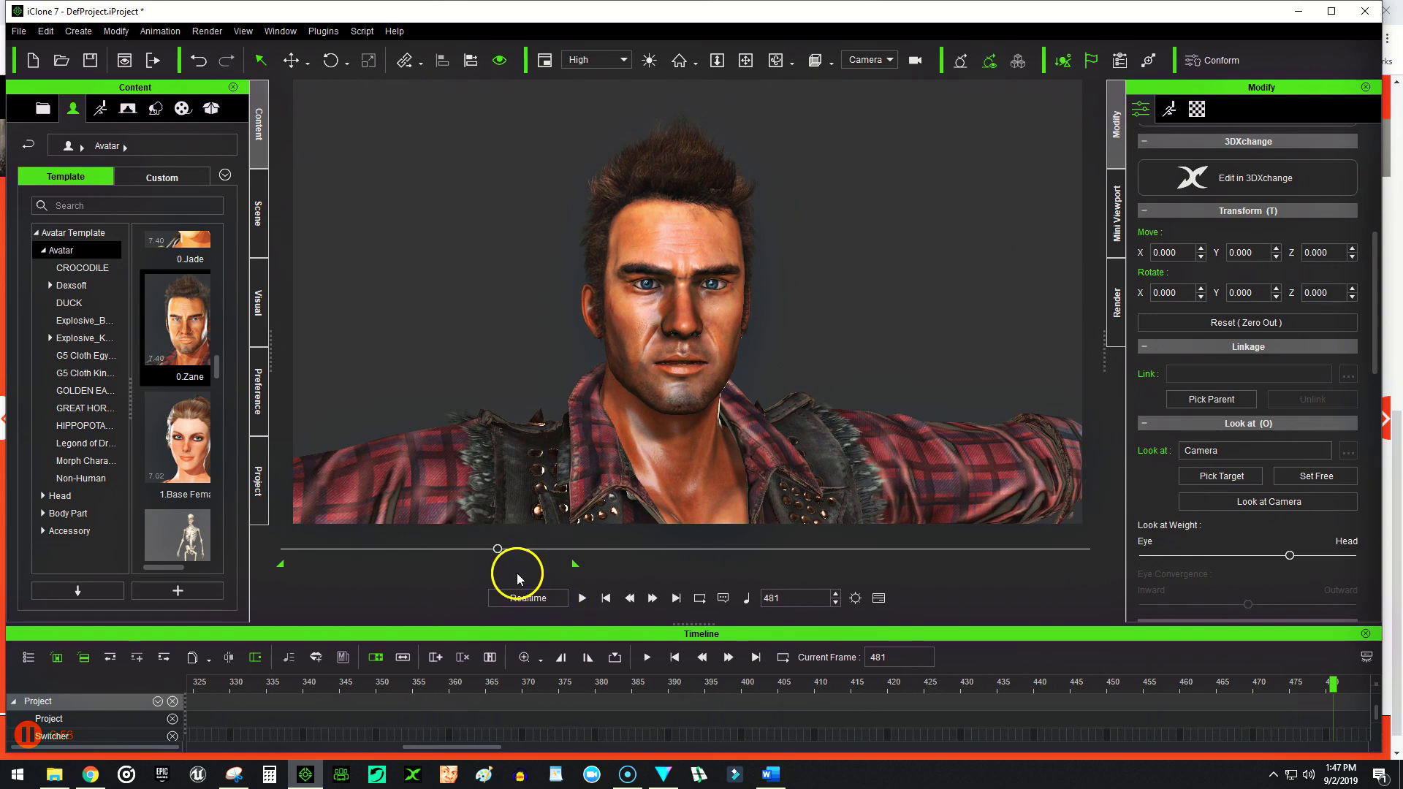
- At frame 3, shift Zane's Look at Weight toward Eye, and play the animation, pausing at frame 449
left_click_drag(290, 574, 288, 573)
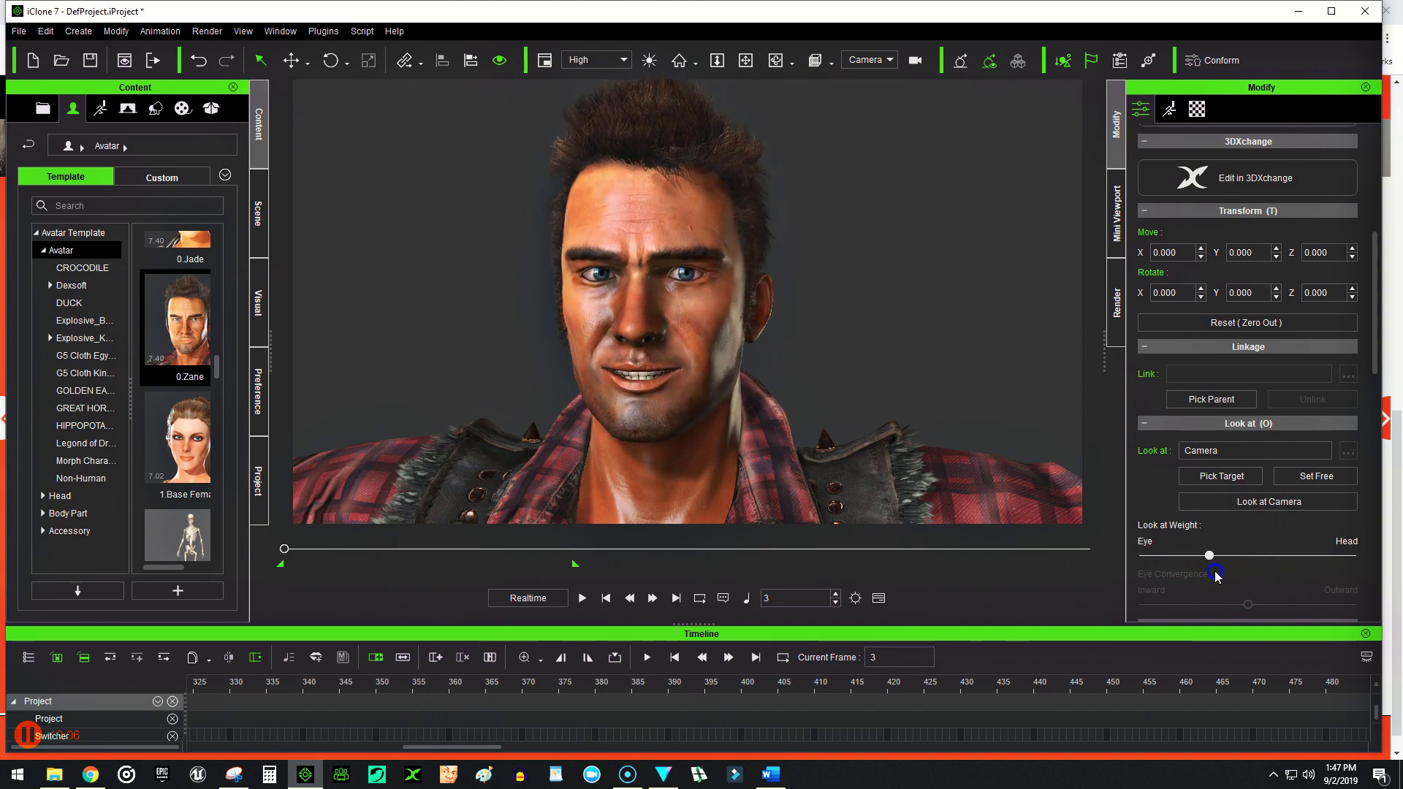
left_click(583, 598)
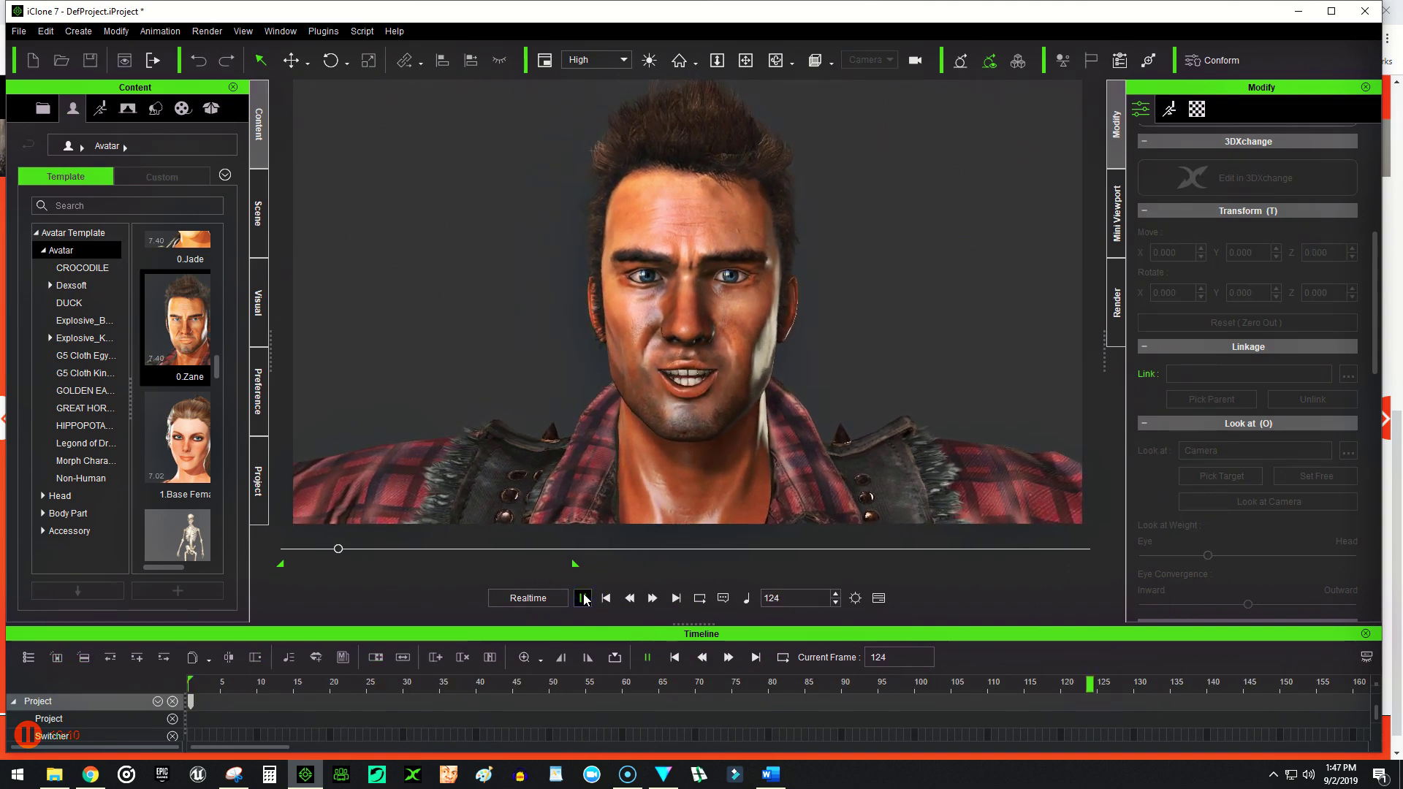
left_click(585, 600)
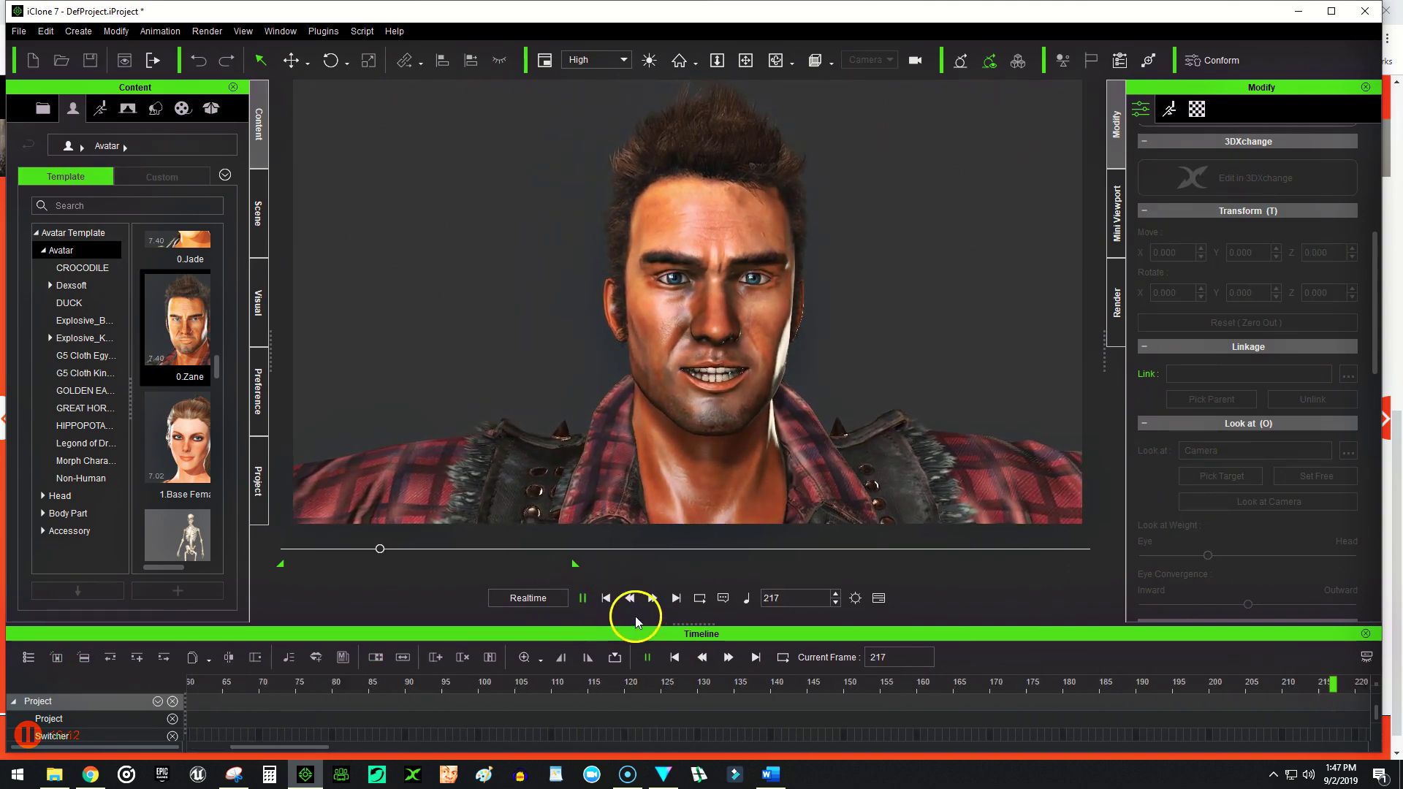
left_click(583, 599)
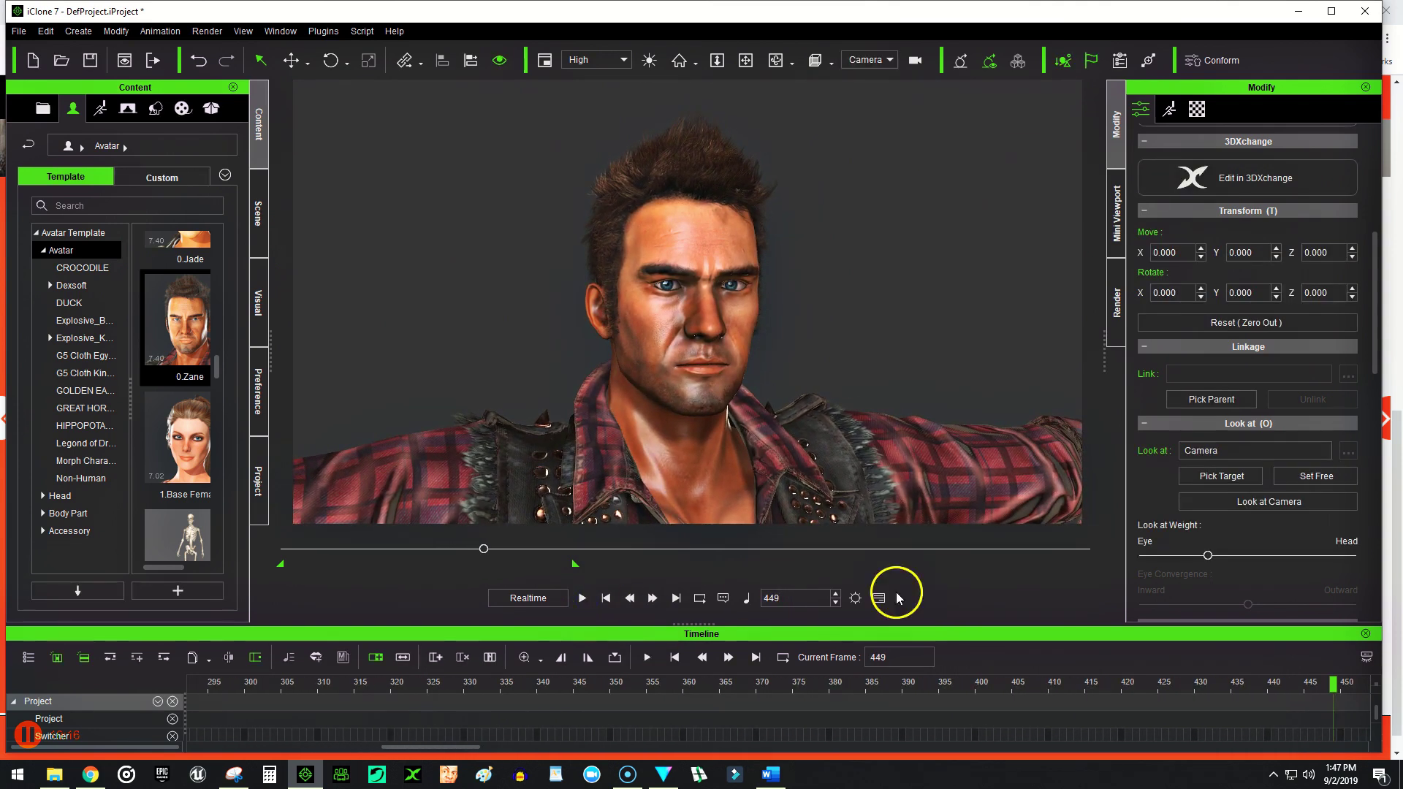
- Set Zane's Look at Weight fully to Head at frame 449 and switch to the 3Lateral Ryse: Son of Rome page in the browser
left_click(1211, 556)
left_click_drag(1212, 556, 1355, 561)
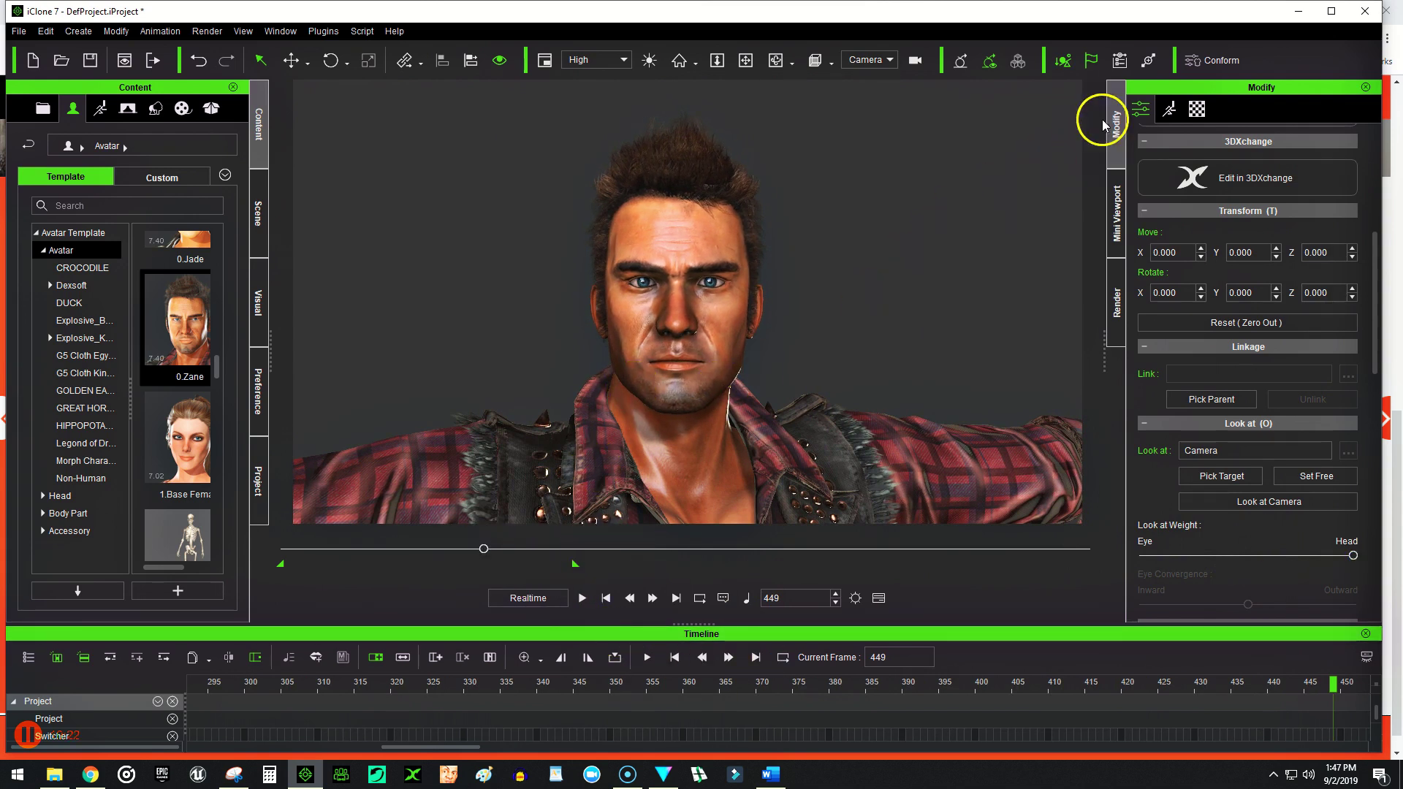
left_click(1298, 13)
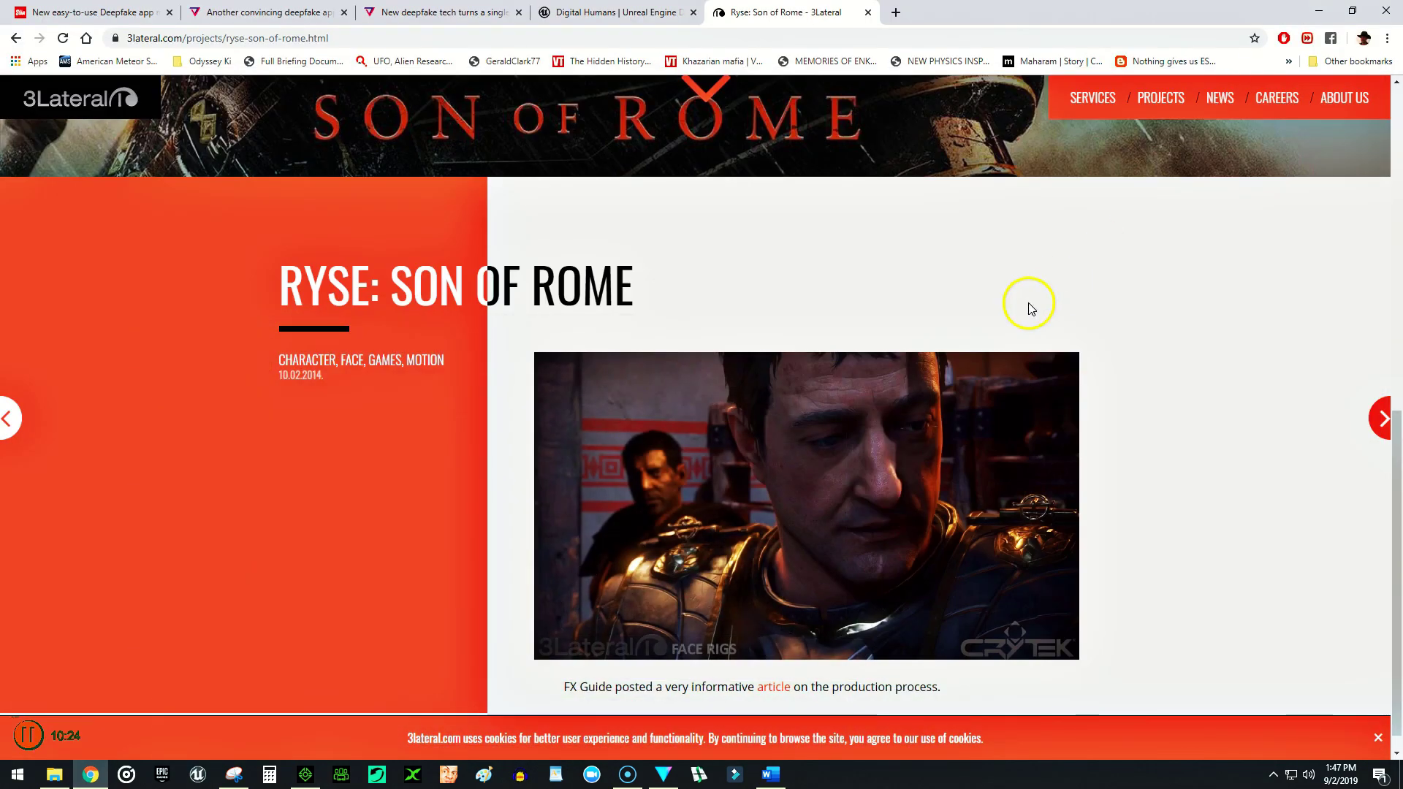